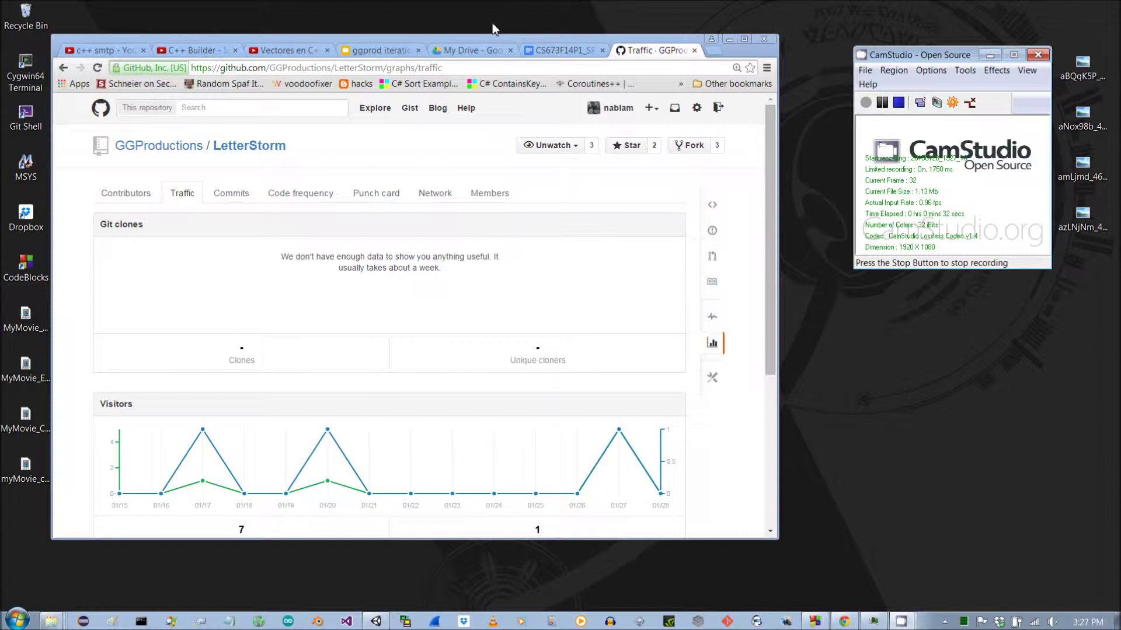
Step: Review the team roles table and revision history in the CS673F14P1_SPPP document, checking the LetterStorm GitHub traffic page as well
drag(646, 44, 661, 35)
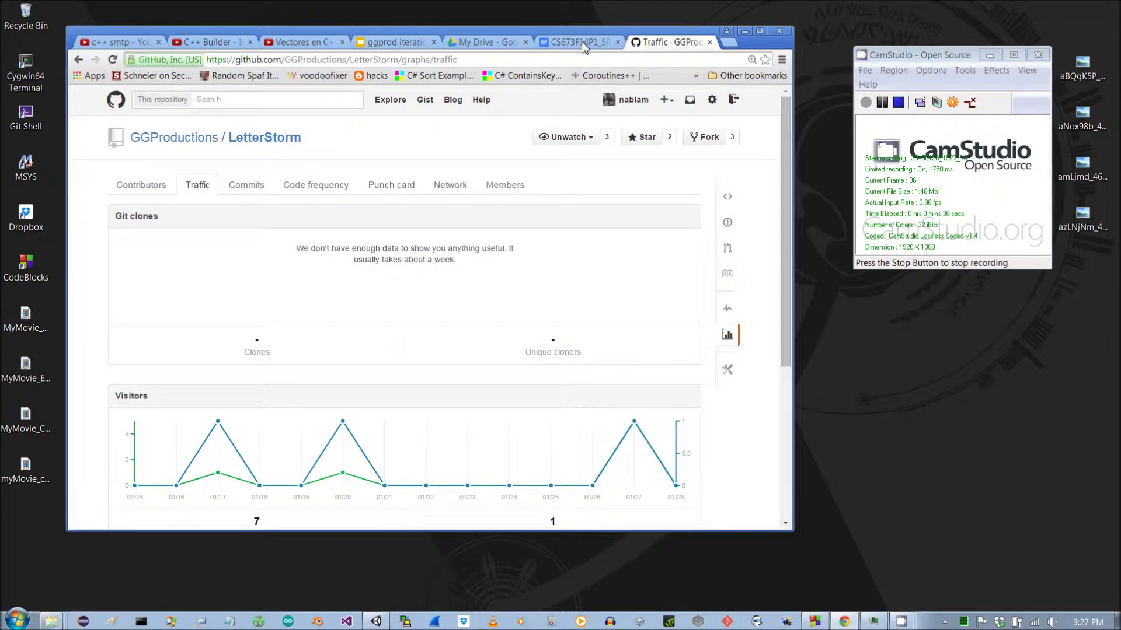
click(582, 41)
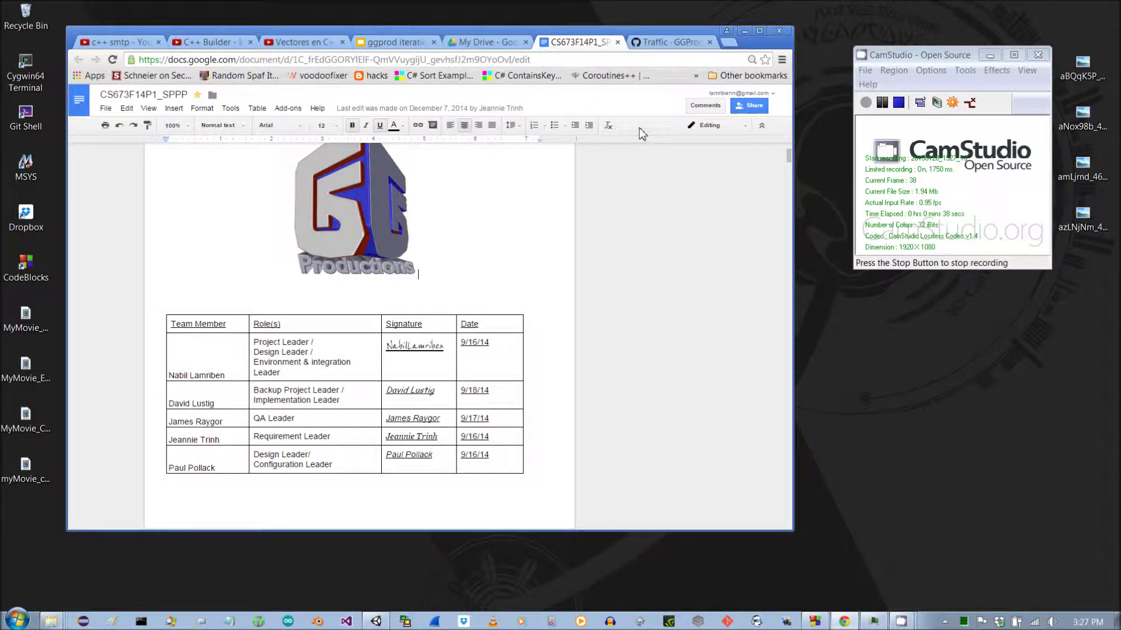
scroll(625, 243, down, 3)
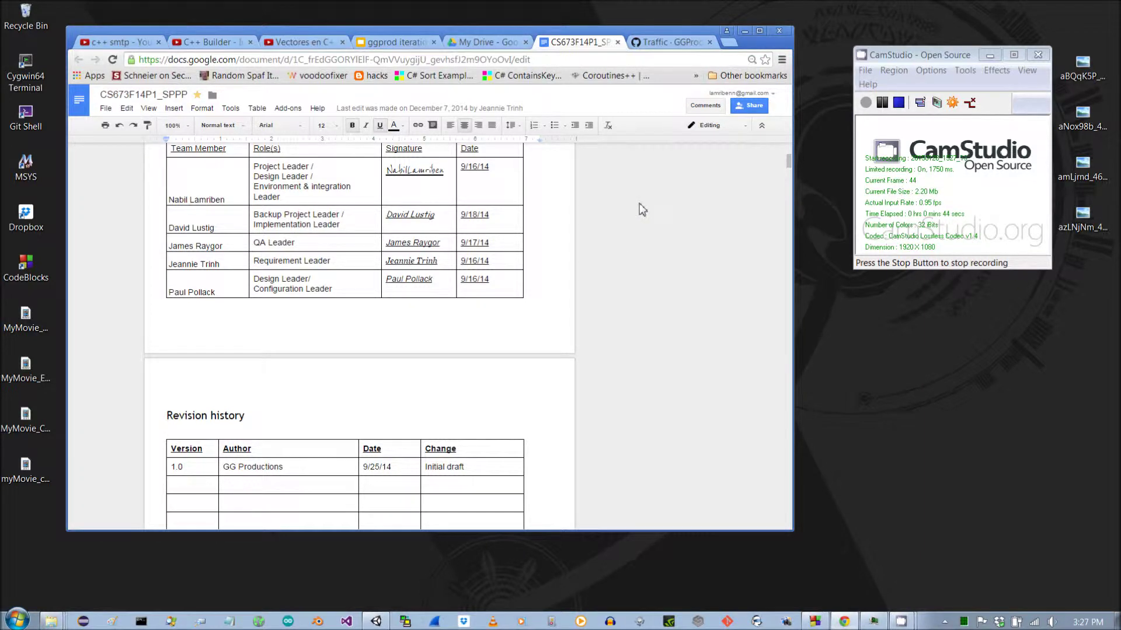
scroll(630, 233, down, 1)
scroll(629, 237, down, 1)
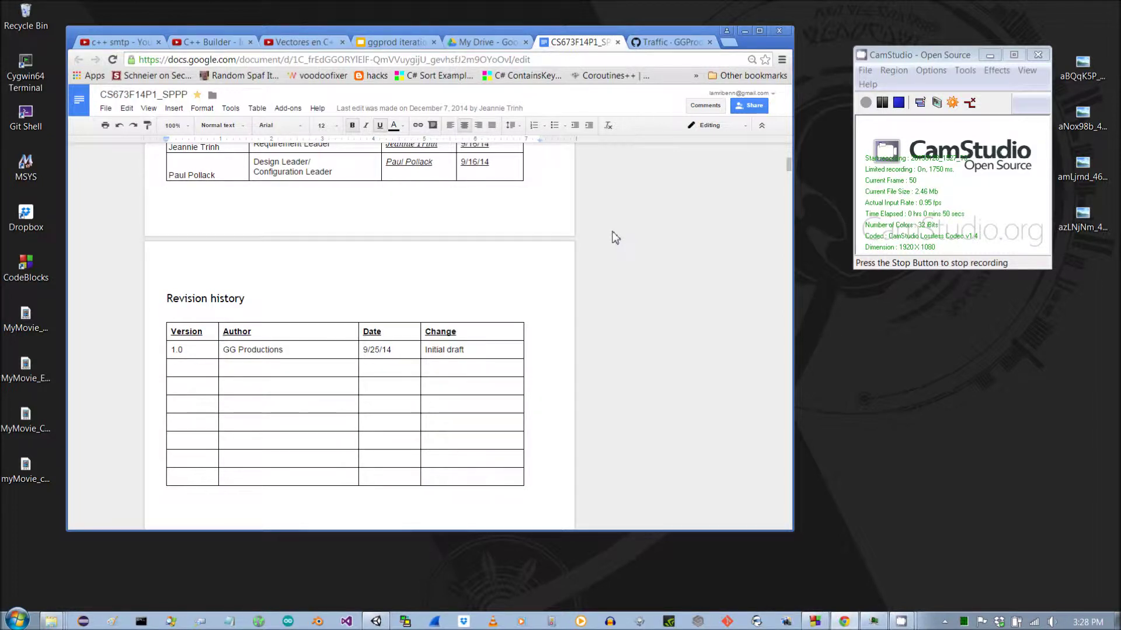
click(688, 46)
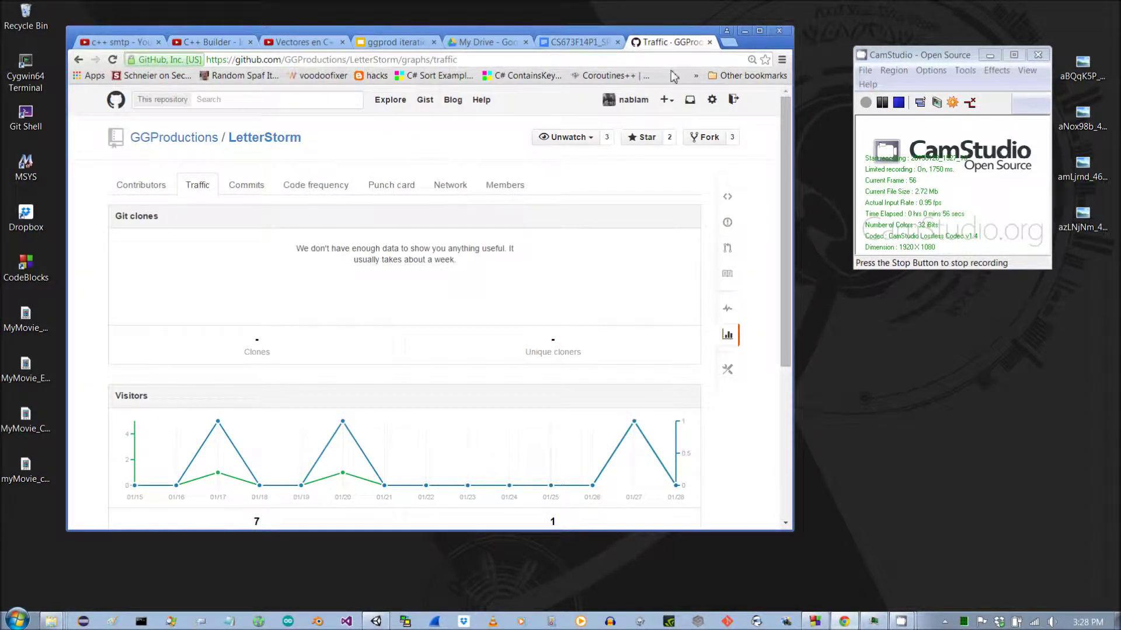
click(578, 42)
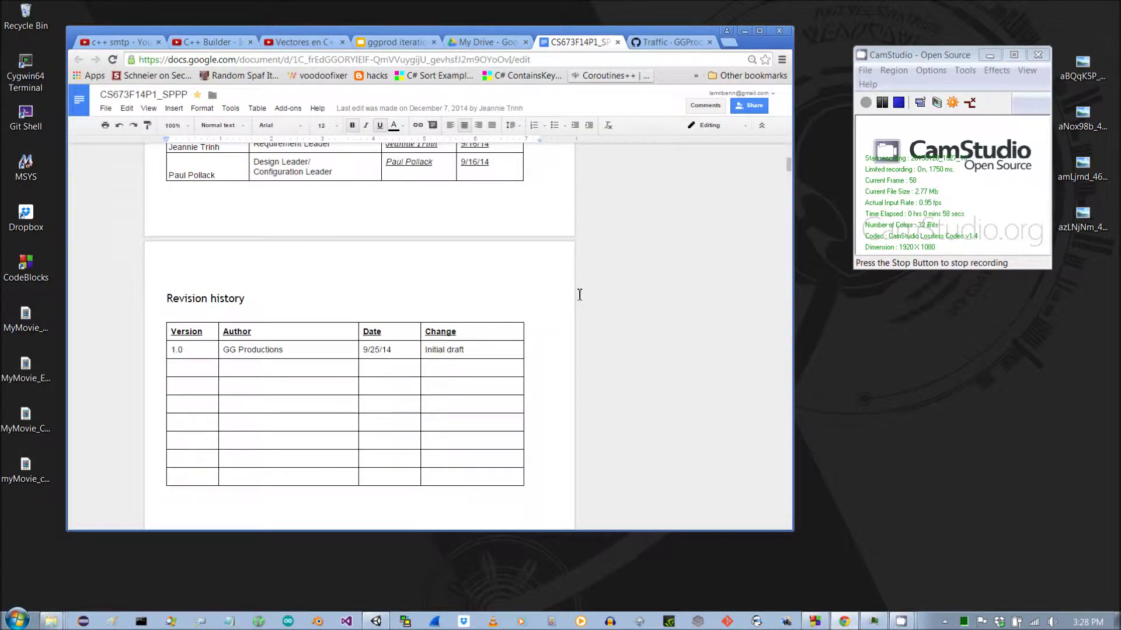
Step: Examine the table of contents of the CS673F14P1_SPPP document
scroll(583, 295, down, 7)
scroll(587, 294, down, 4)
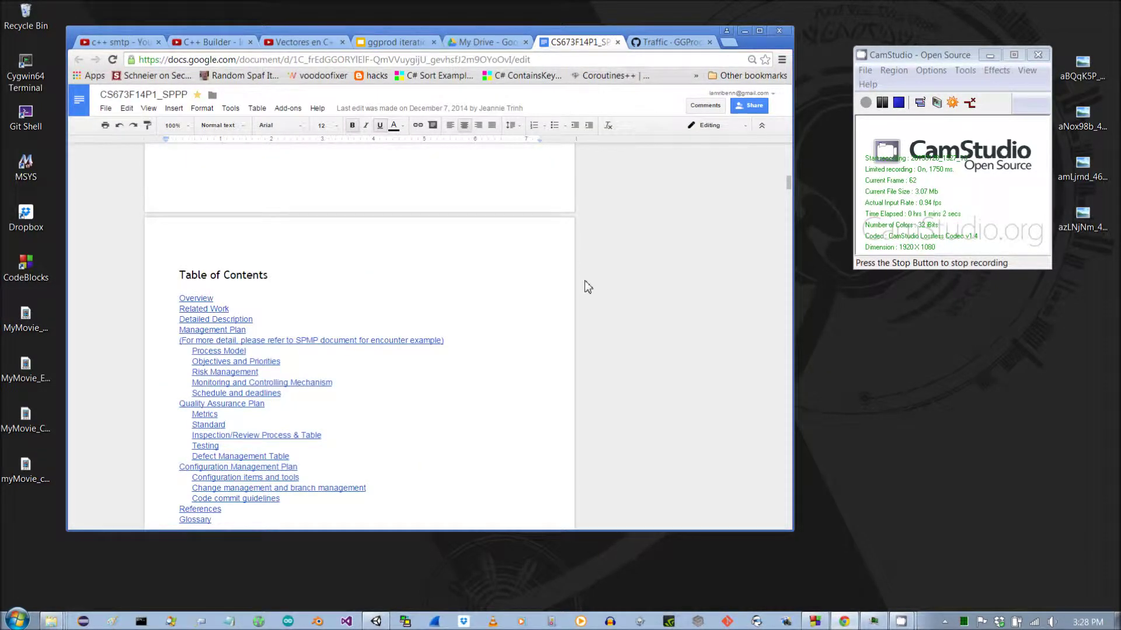
scroll(573, 272, down, 2)
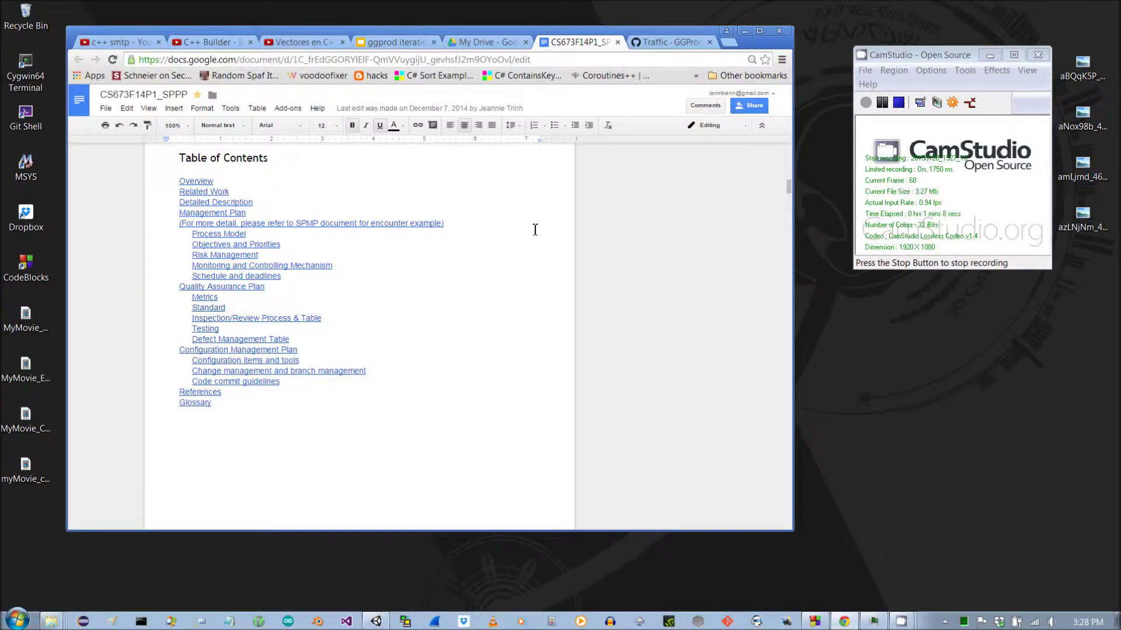
scroll(534, 230, down, 3)
scroll(535, 238, up, 2)
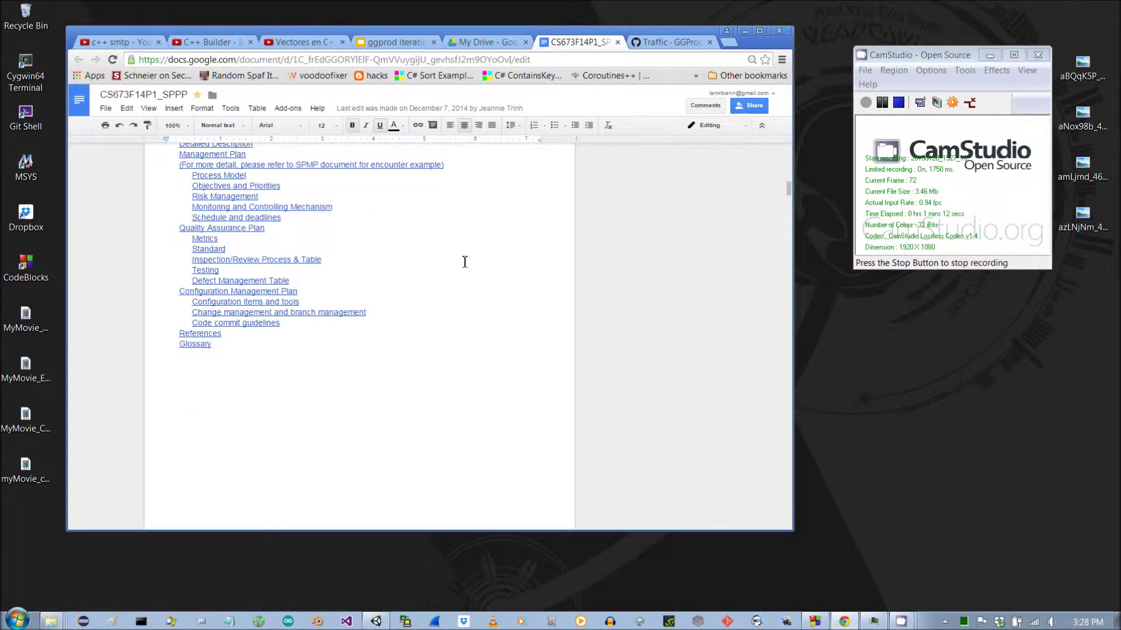
scroll(464, 262, up, 1)
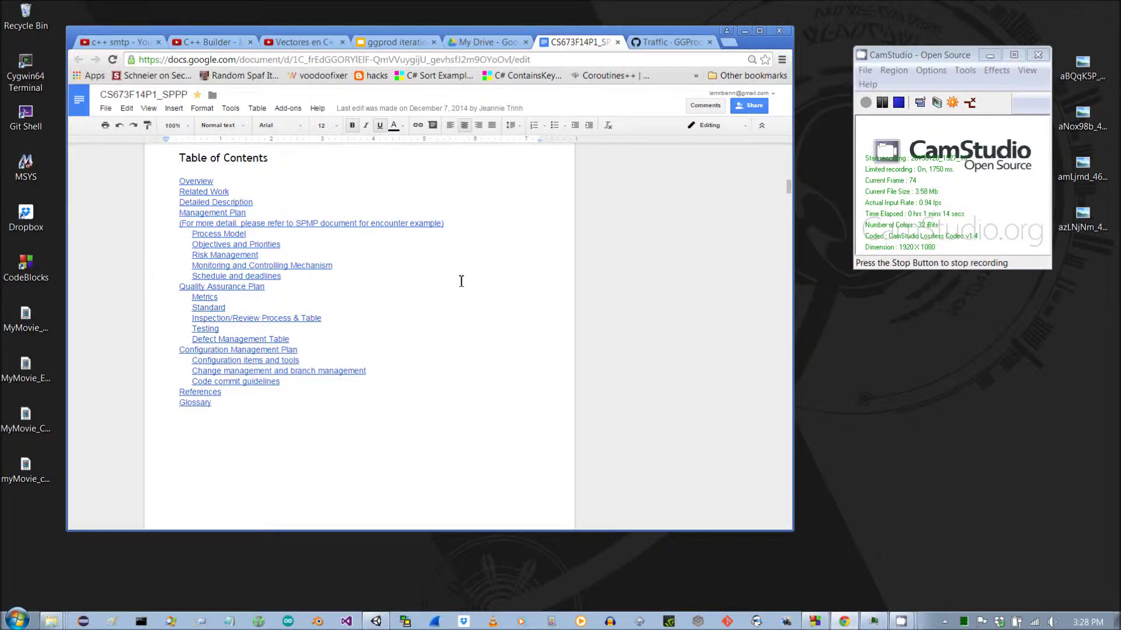
scroll(461, 281, down, 2)
scroll(420, 326, up, 2)
scroll(376, 379, down, 1)
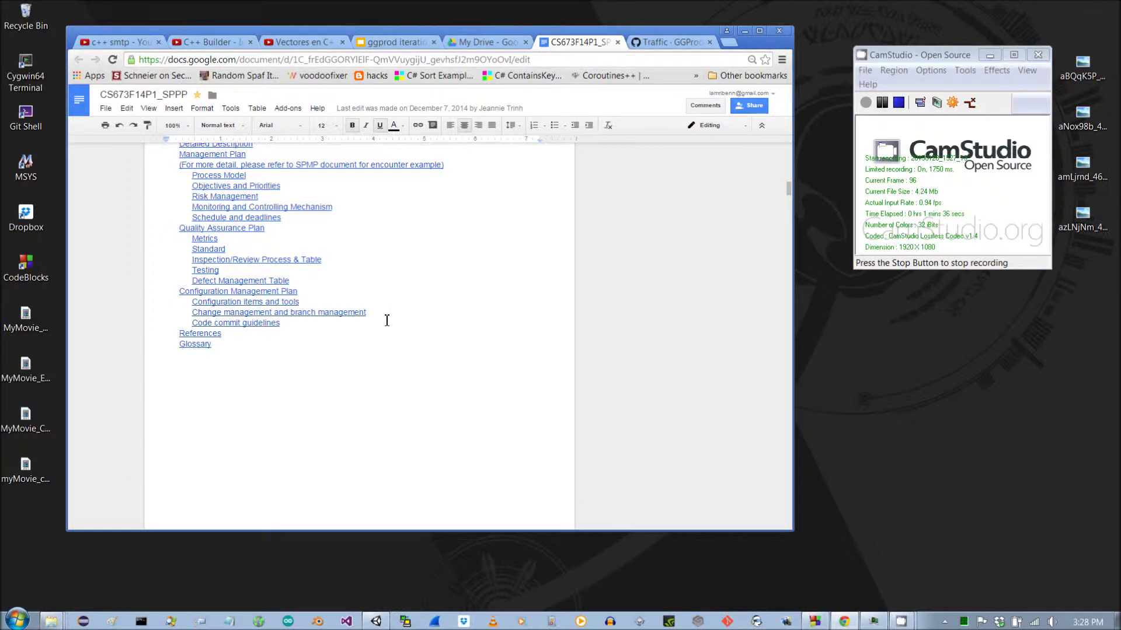
Step: Skim the Overview and Related Work sections, covering the games that inspired Letter Storm
scroll(433, 281, down, 2)
scroll(434, 281, down, 5)
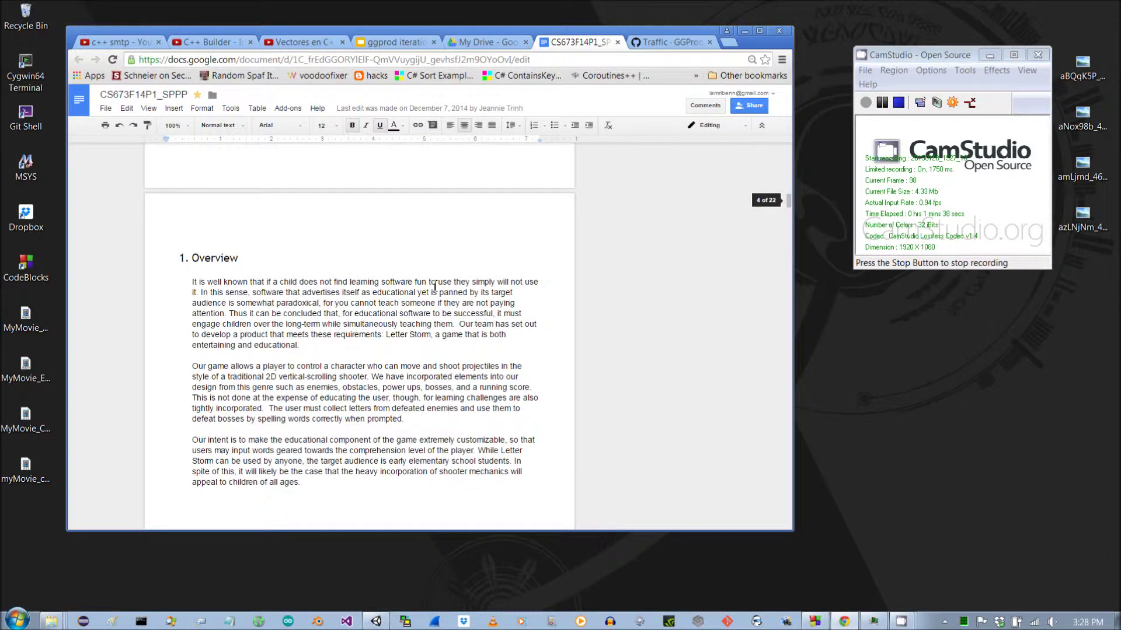
scroll(435, 286, down, 5)
scroll(435, 286, down, 3)
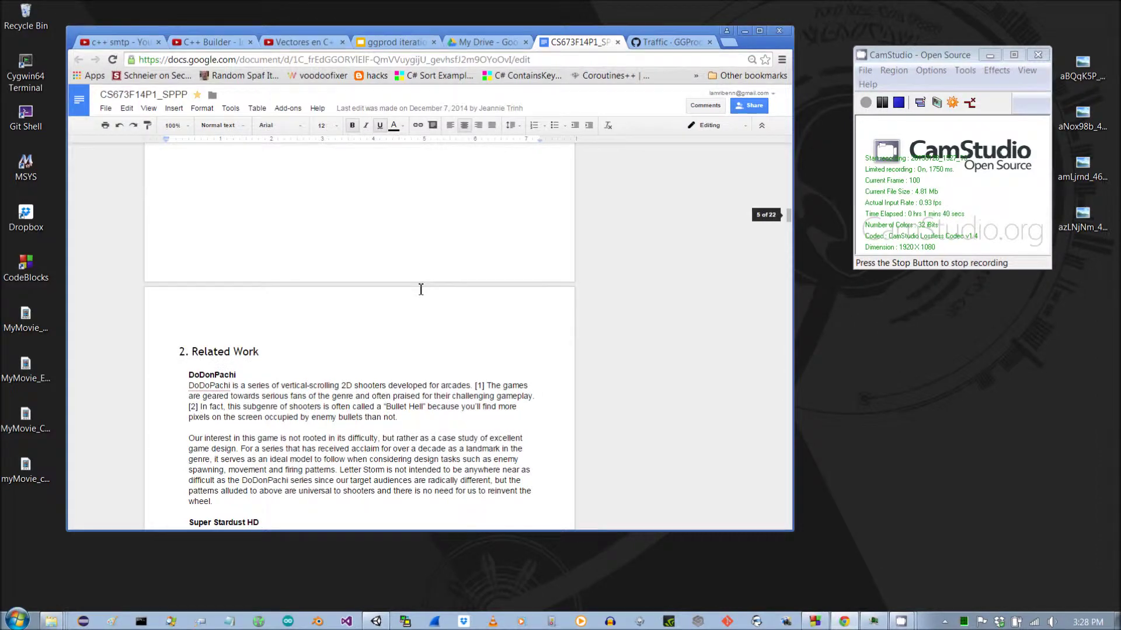
scroll(425, 286, down, 4)
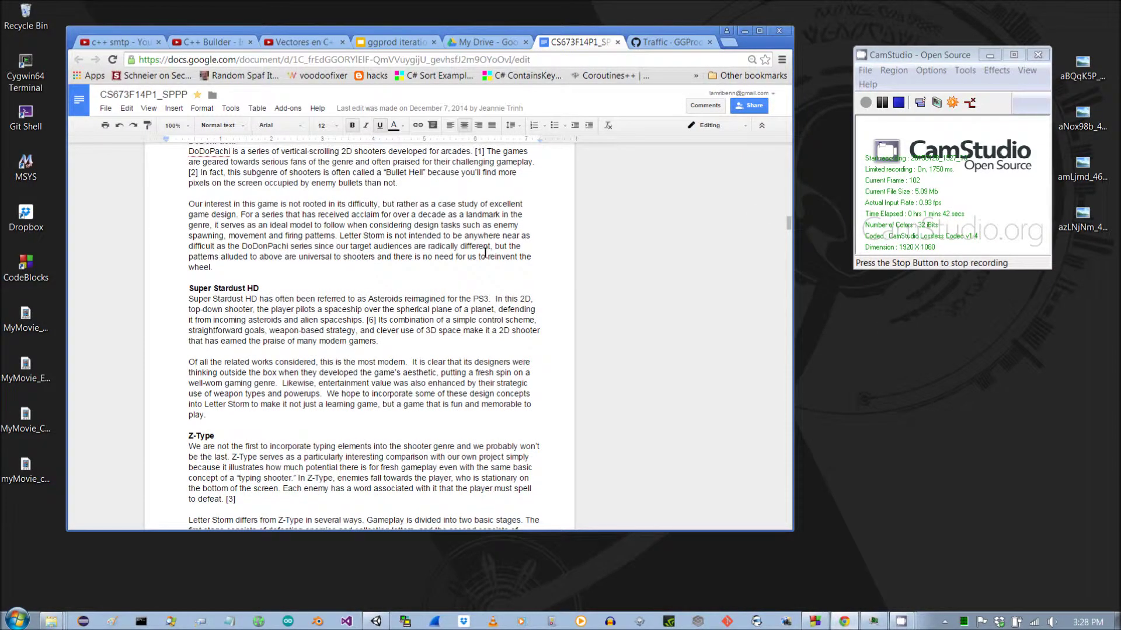
scroll(485, 252, up, 2)
scroll(479, 261, down, 2)
scroll(479, 262, down, 7)
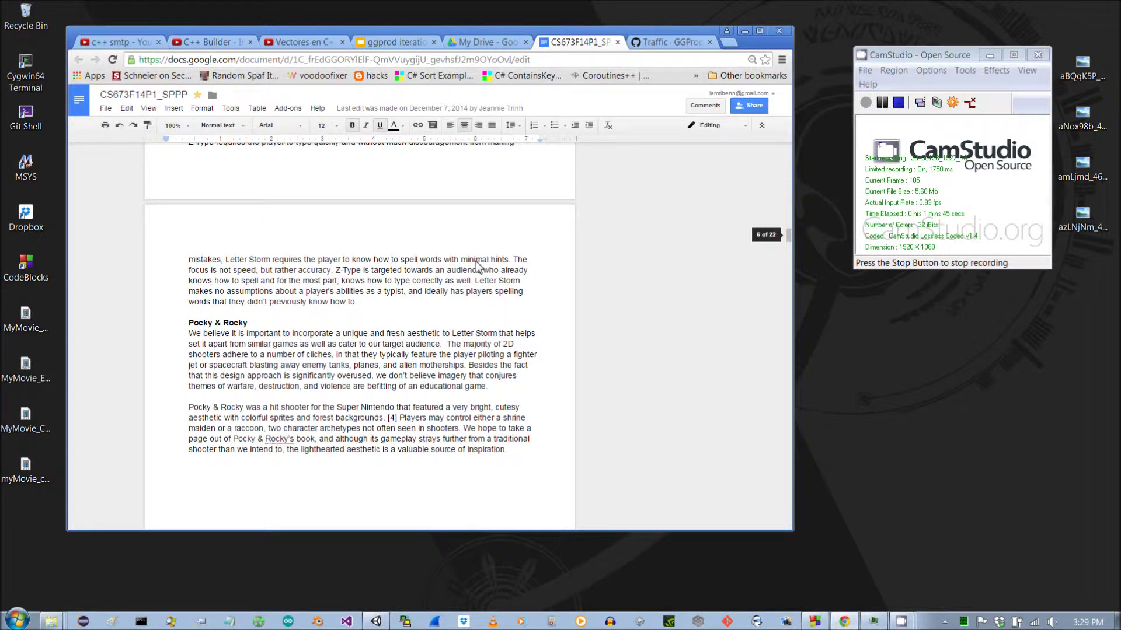
Step: Look through the bulleted game requirements and on to the Management Plan section, with a brief return to the LetterStorm GitHub traffic page
scroll(478, 264, down, 4)
scroll(478, 263, down, 7)
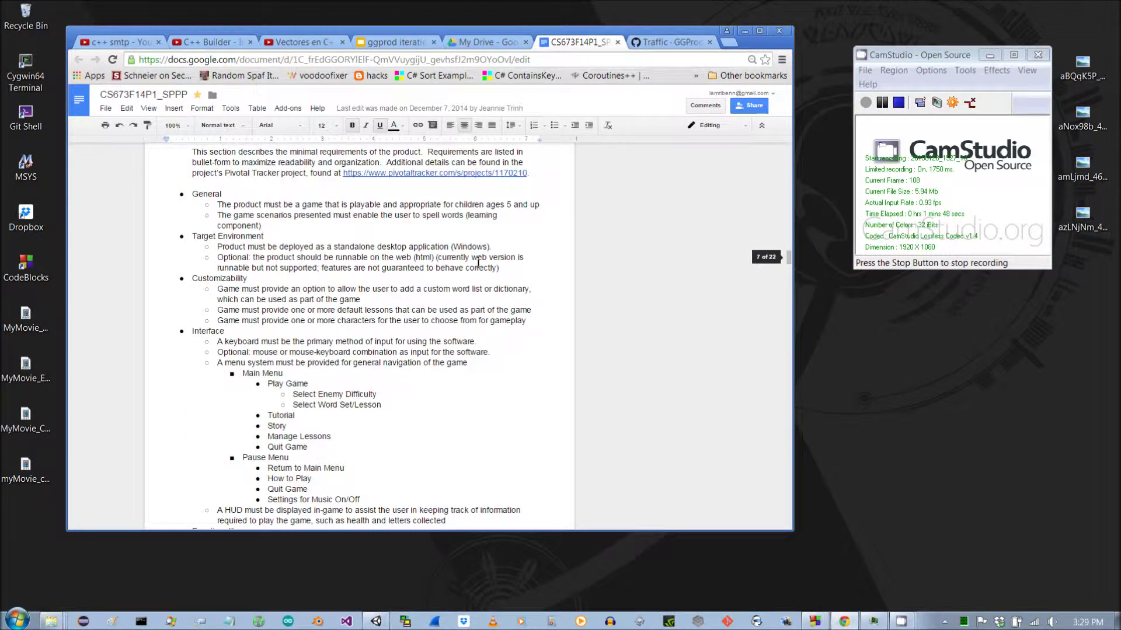
scroll(478, 263, down, 4)
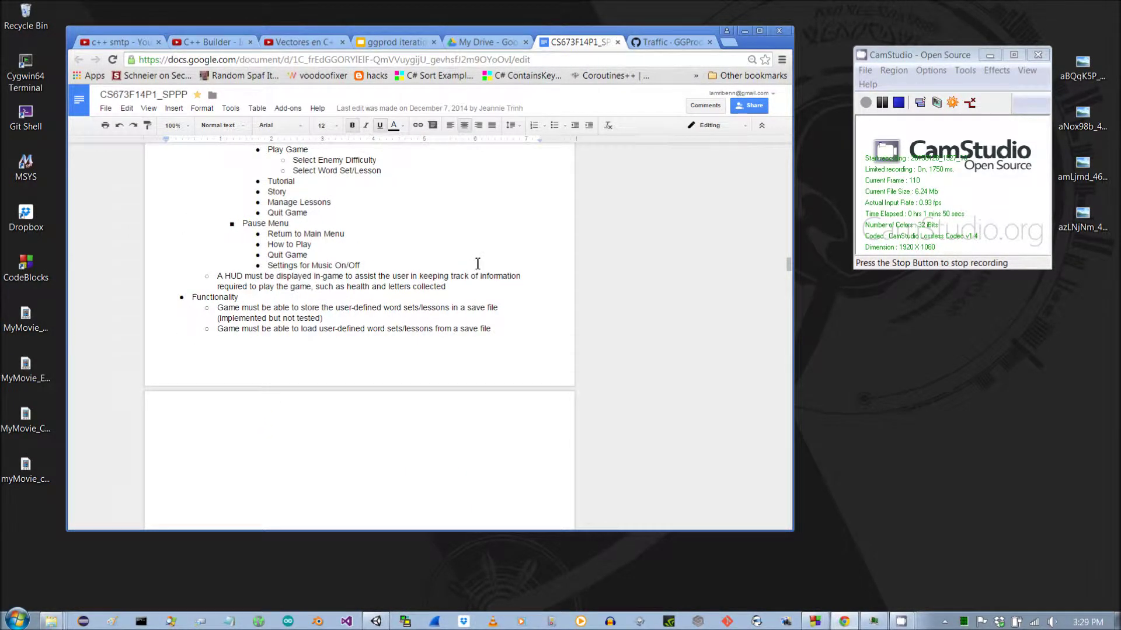
scroll(476, 267, up, 2)
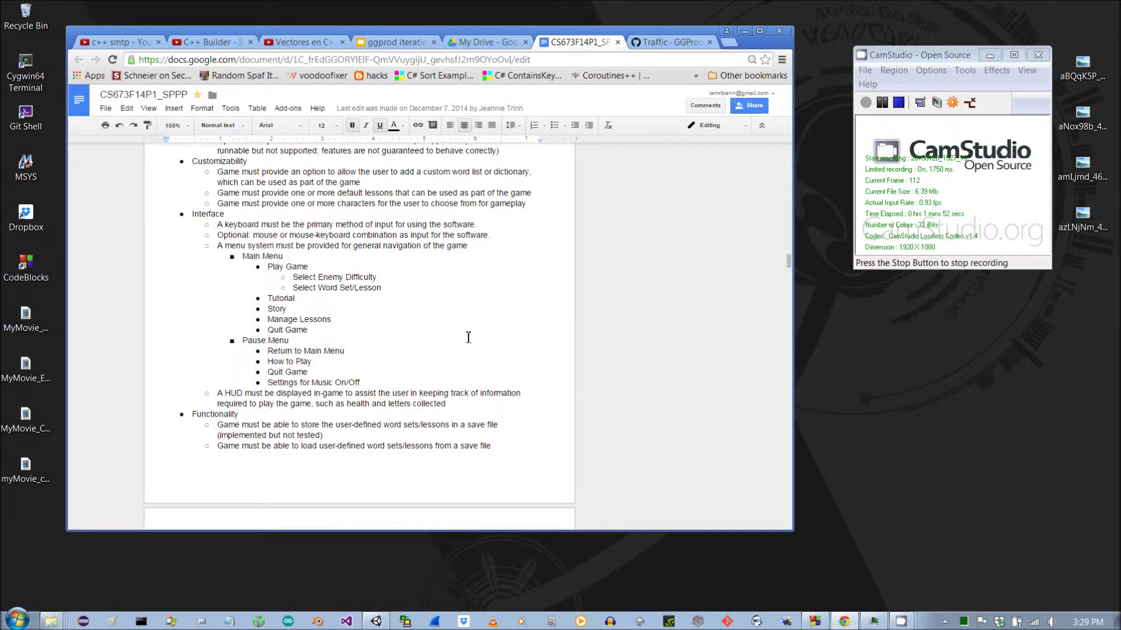
scroll(468, 337, down, 2)
scroll(468, 336, down, 10)
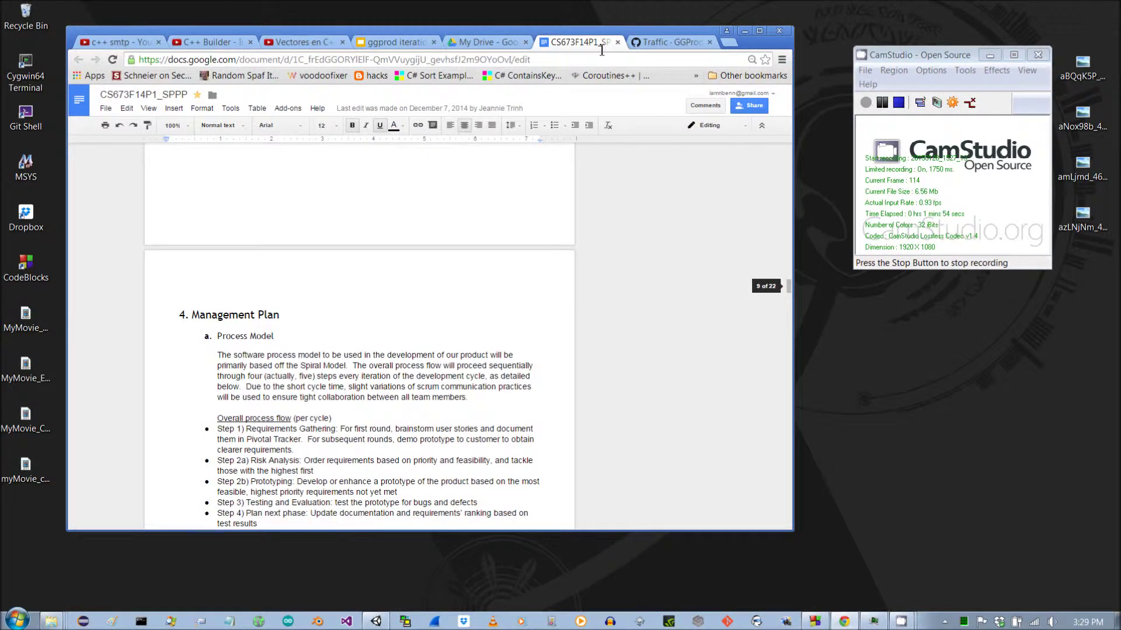
key(ctrl+Tab)
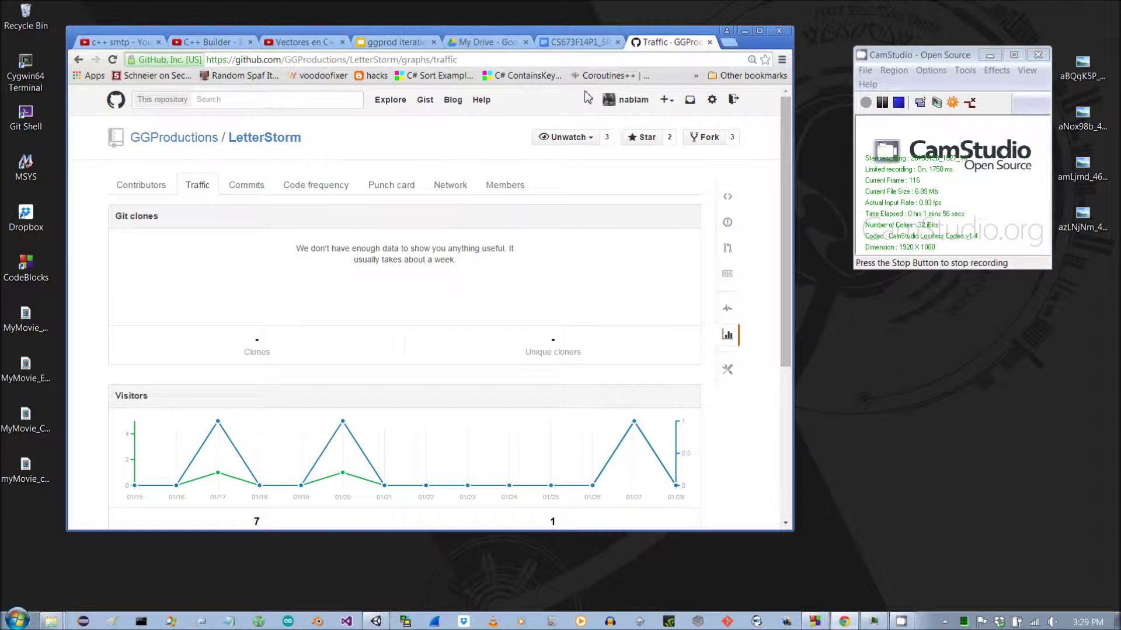
click(568, 45)
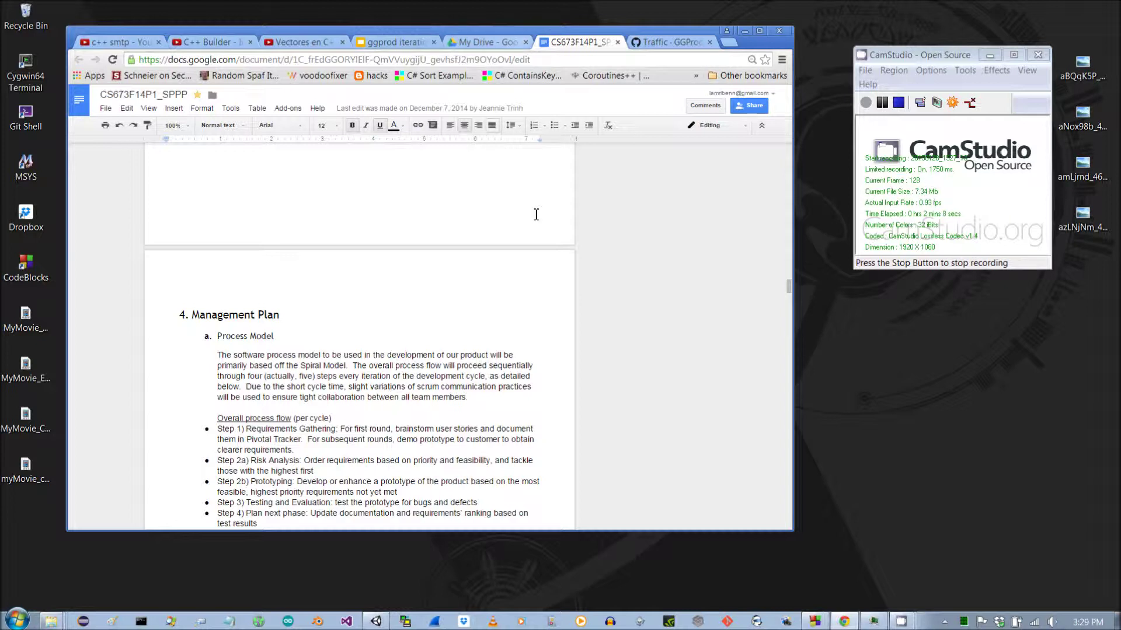
Step: Switch to Blender and open the recent file Albert_v14.blend
click(314, 623)
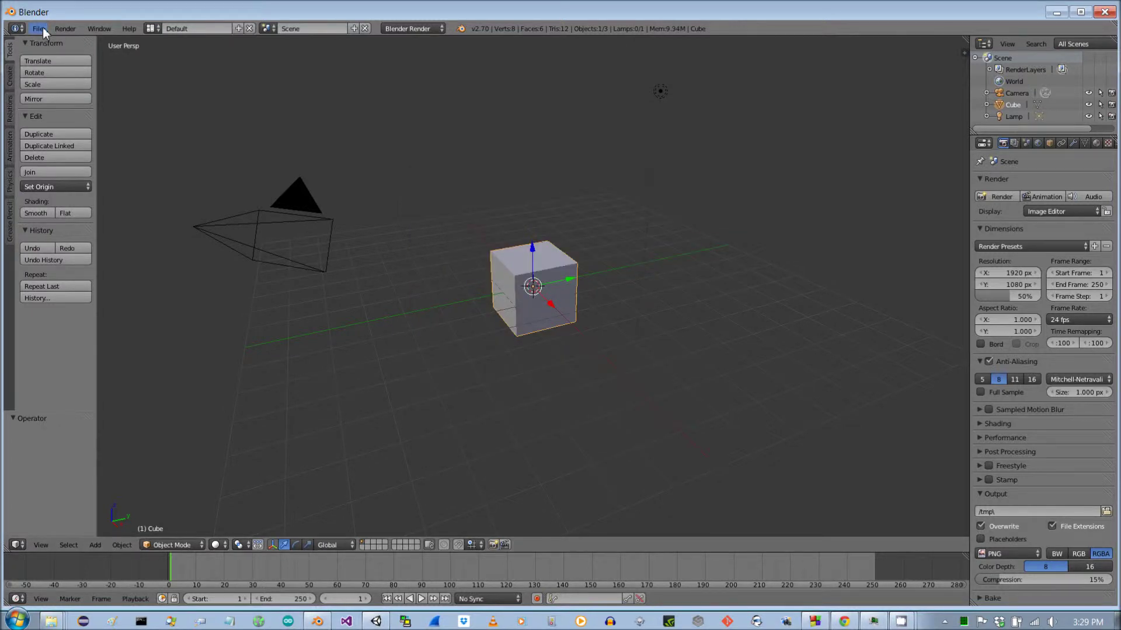
click(43, 27)
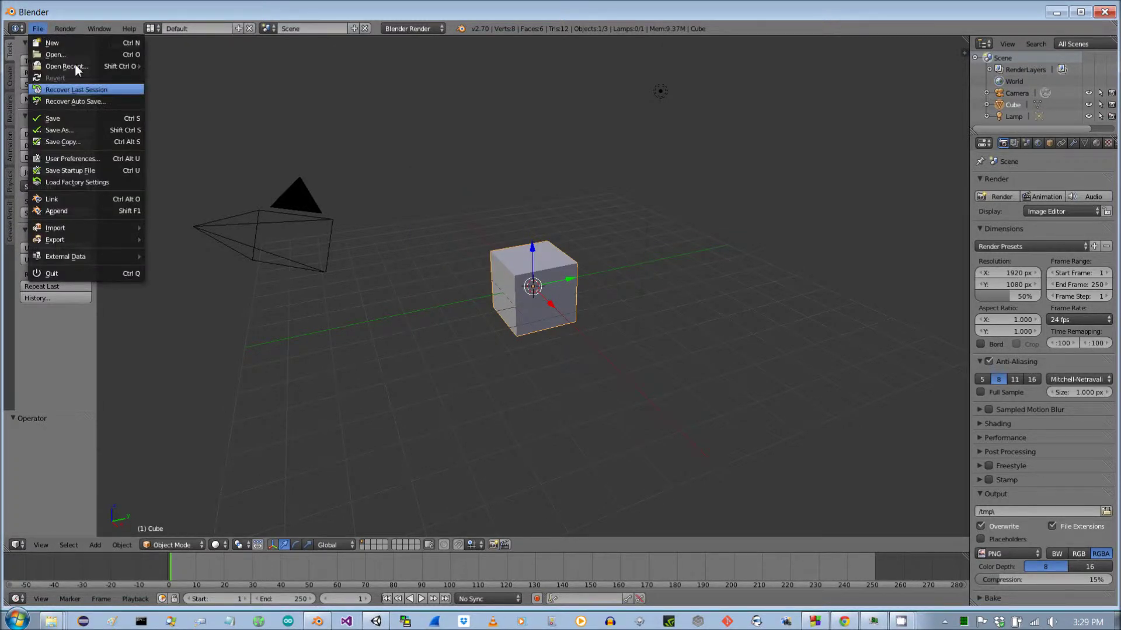
mouse_move(78, 68)
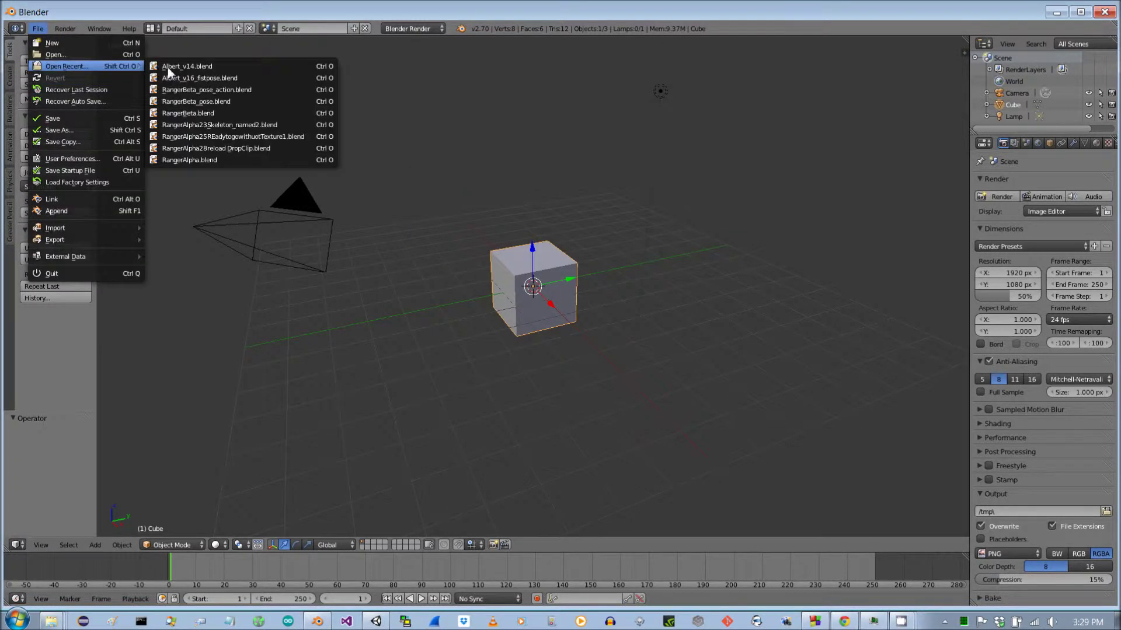
click(219, 70)
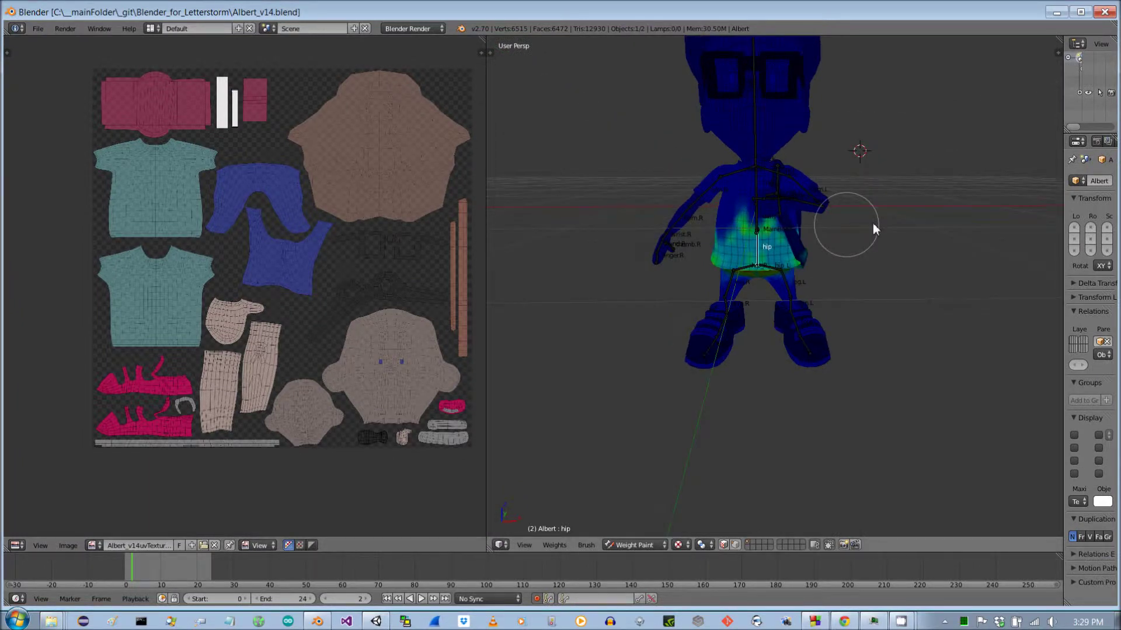
Step: Inspect the weight-painted Albert character from several angles, including a close look at the hip weights
drag(873, 223, 977, 212)
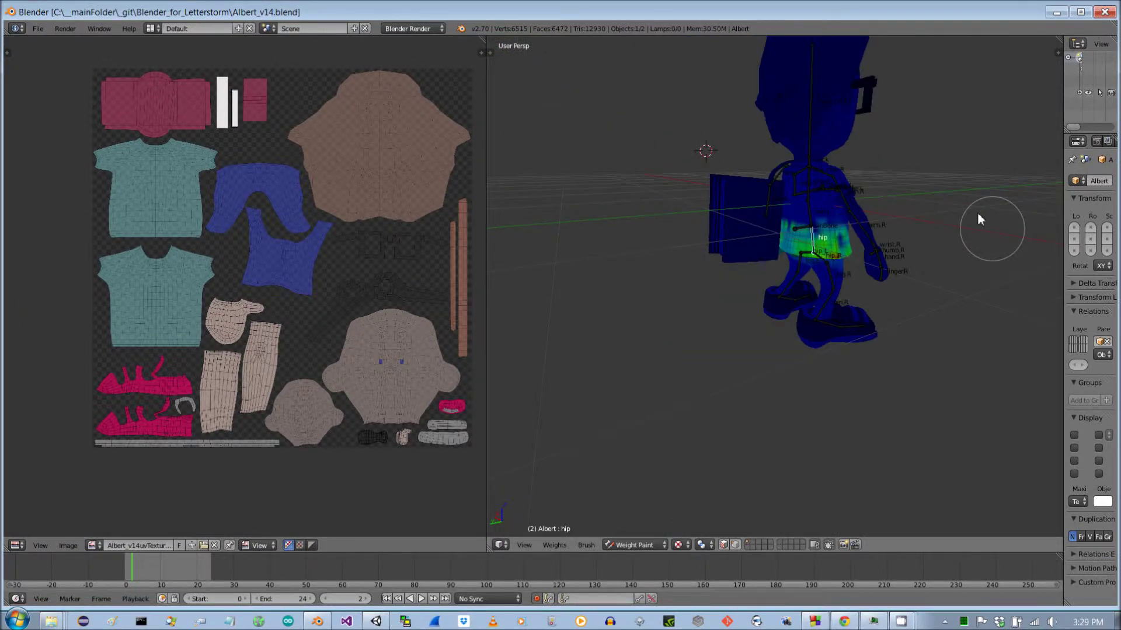
scroll(900, 259, up, 5)
scroll(900, 259, down, 3)
drag(916, 233, 980, 191)
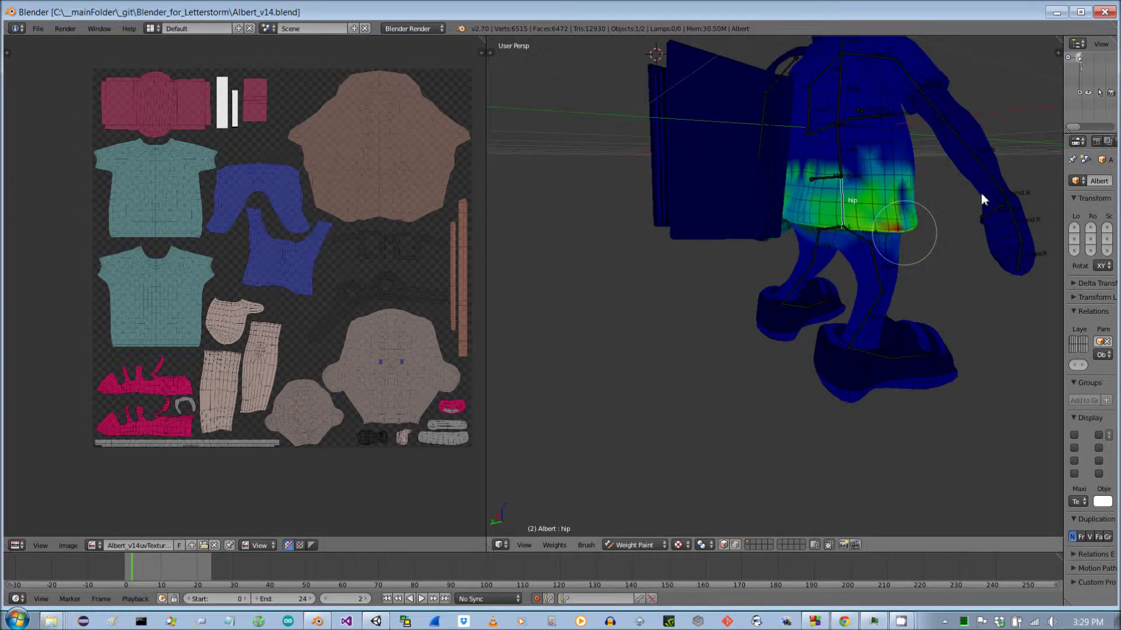
drag(904, 231, 823, 275)
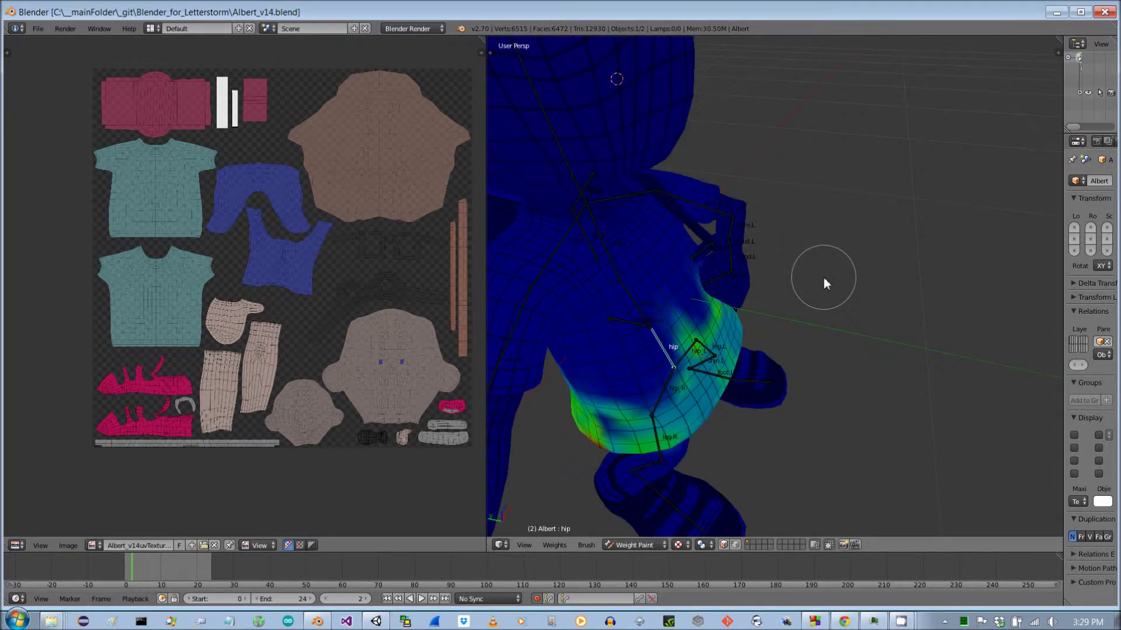
scroll(846, 259, down, 3)
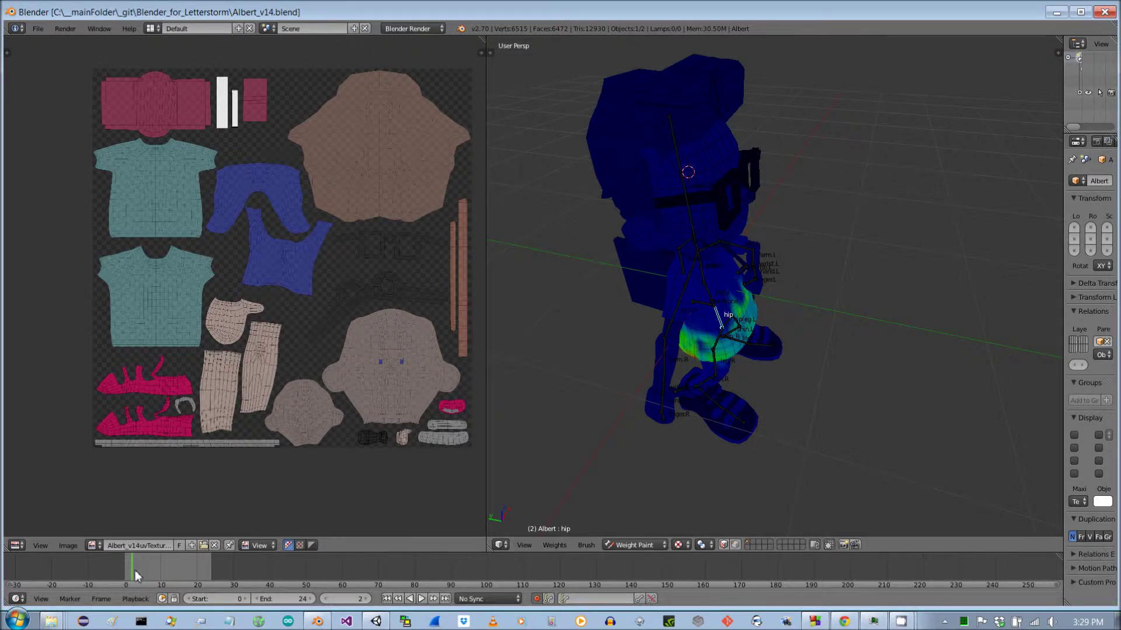
Step: Move the timeline to frame 5 and switch the Albert mesh out of Weight Paint, through Edit Mode, to Object Mode
mouse_move(136, 576)
mouse_down()
mouse_move(167, 574)
mouse_move(144, 573)
mouse_up()
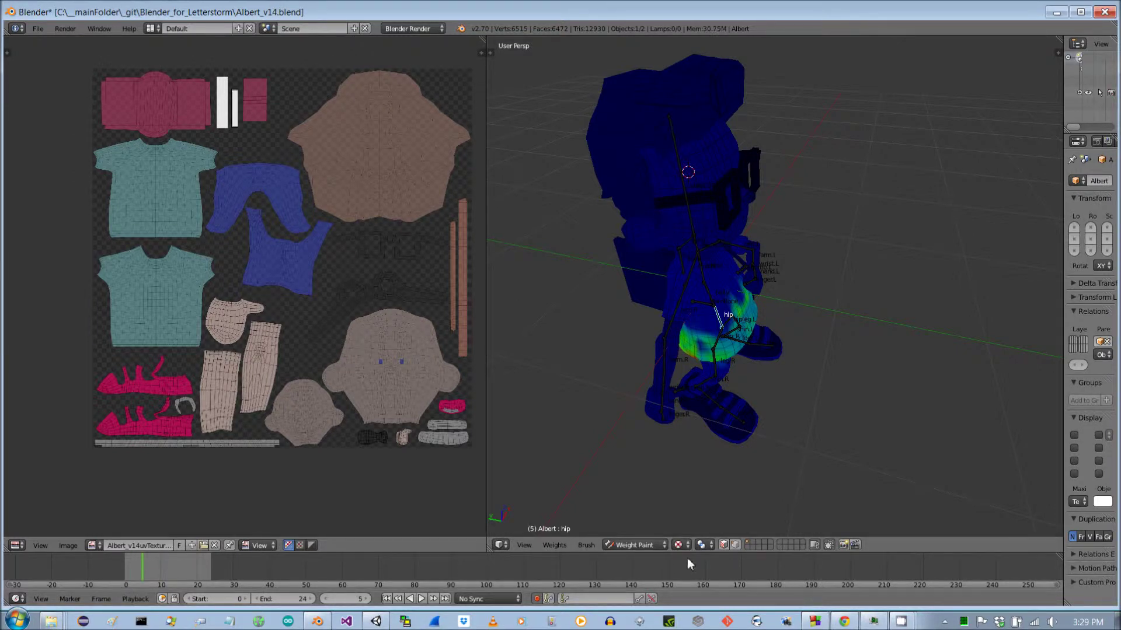
click(658, 541)
click(633, 518)
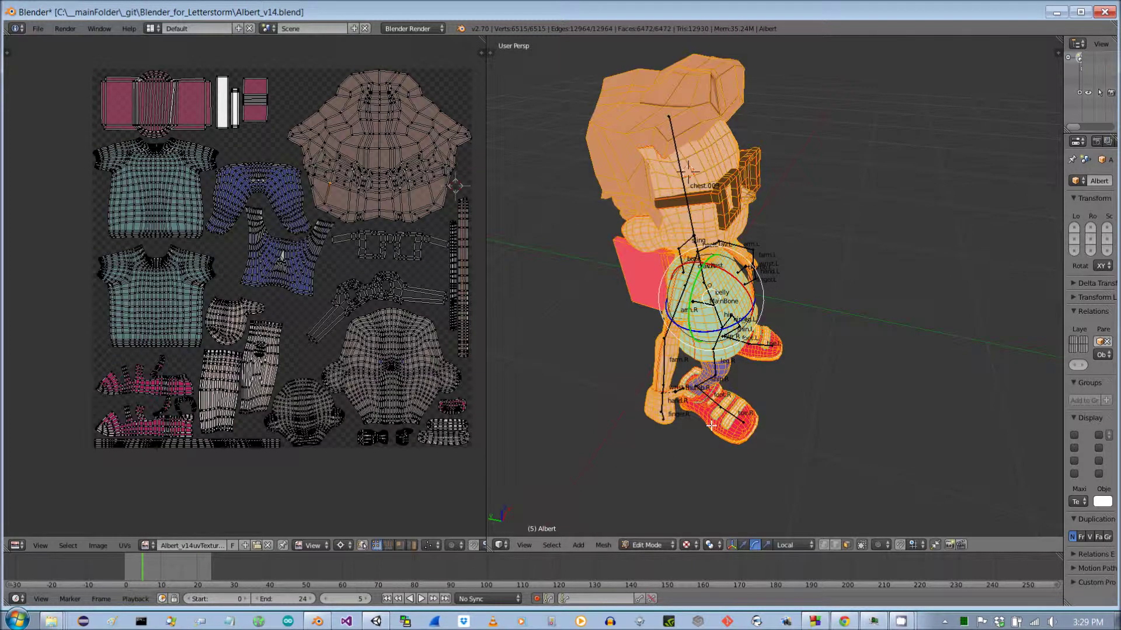
click(665, 543)
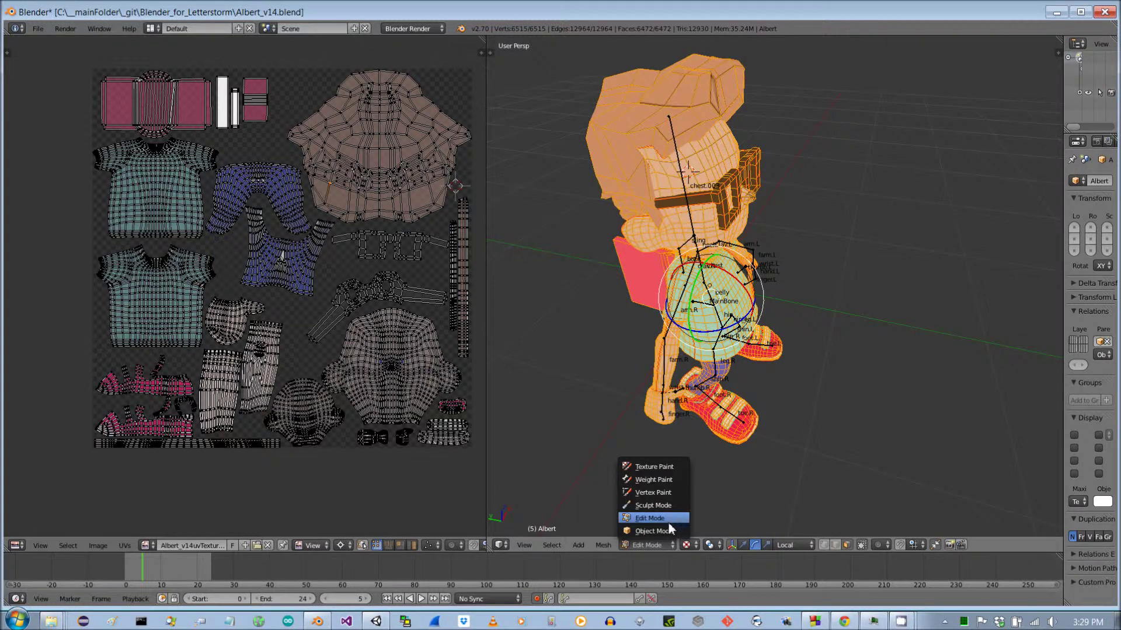
click(669, 530)
Step: Select the character's armature and put it in Pose Mode
right_click(724, 318)
key(ctrl+Tab)
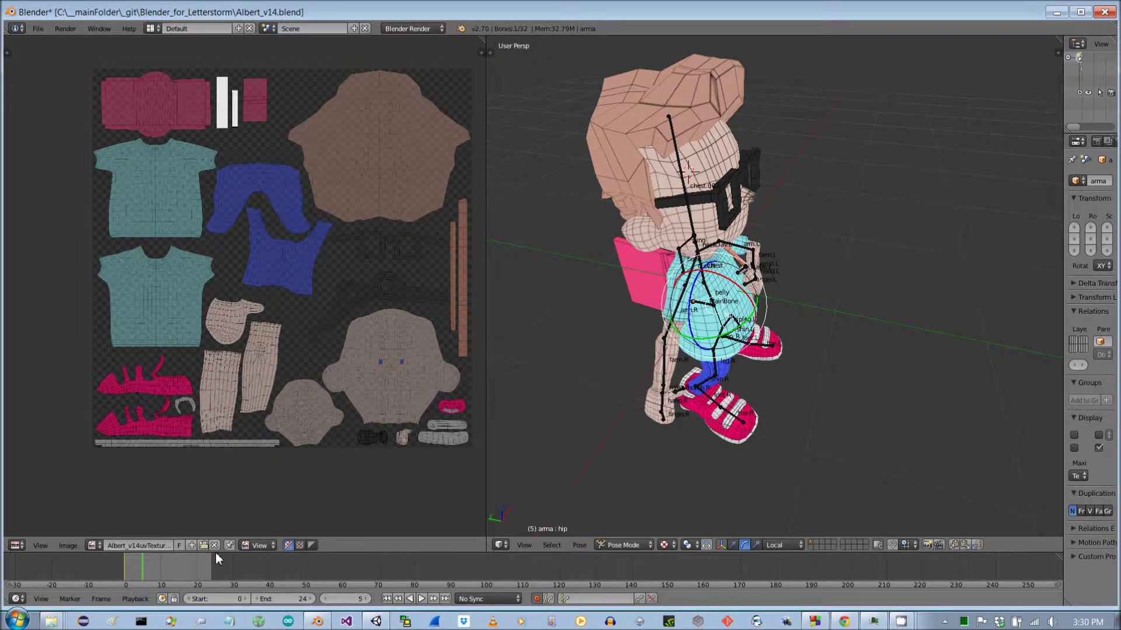
click(787, 299)
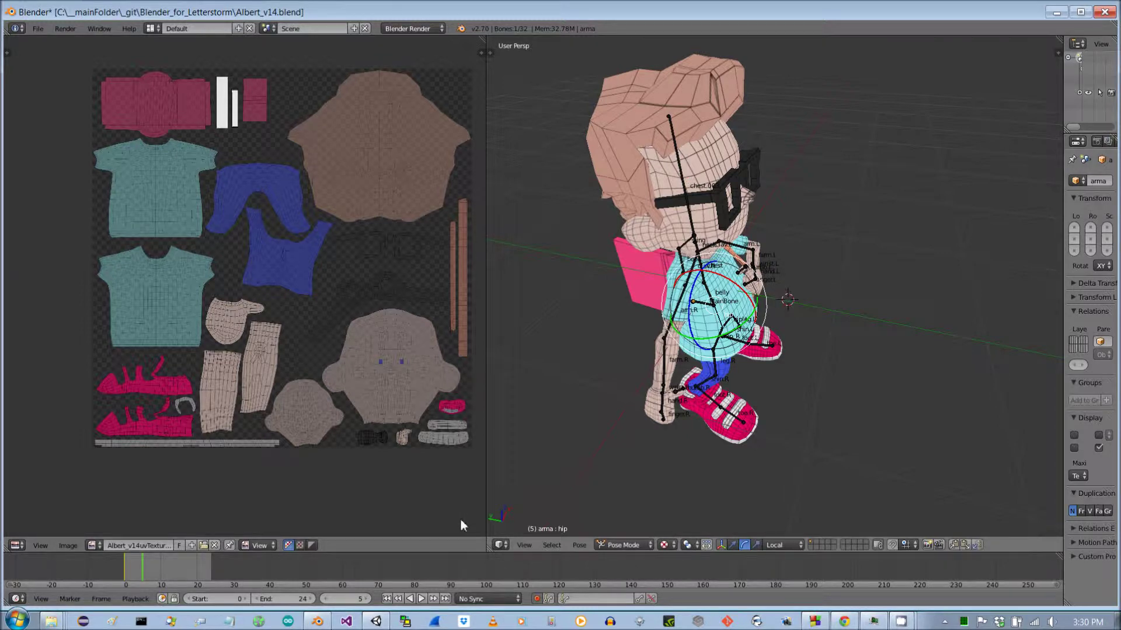
Step: Change the 3D view beside the UV layout to a Dope Sheet in Action Editor mode
click(503, 544)
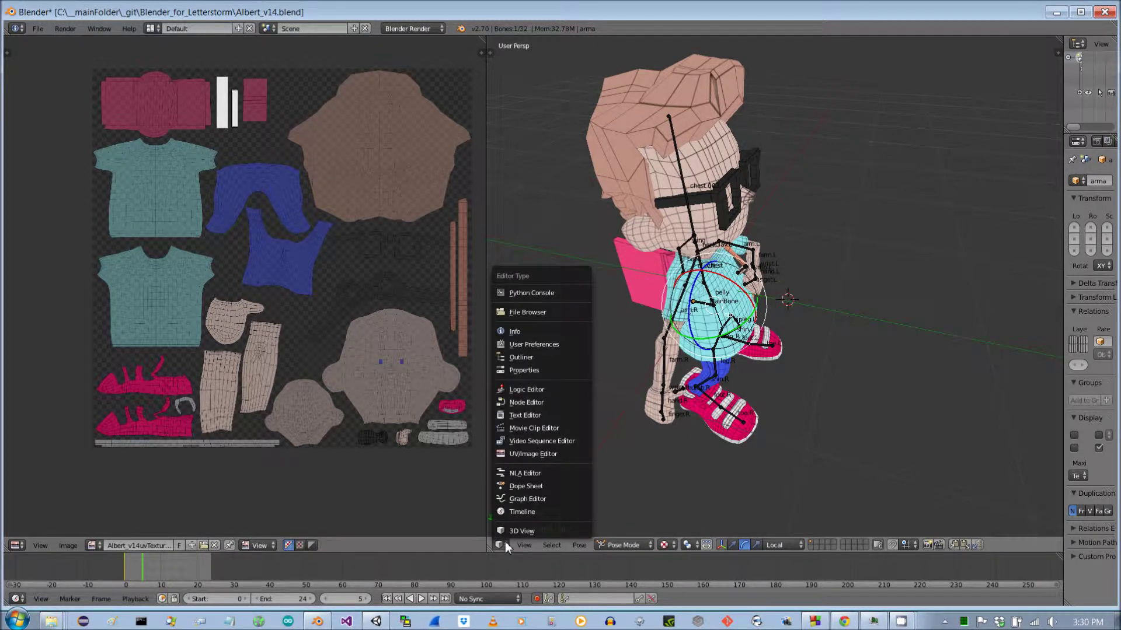
click(524, 489)
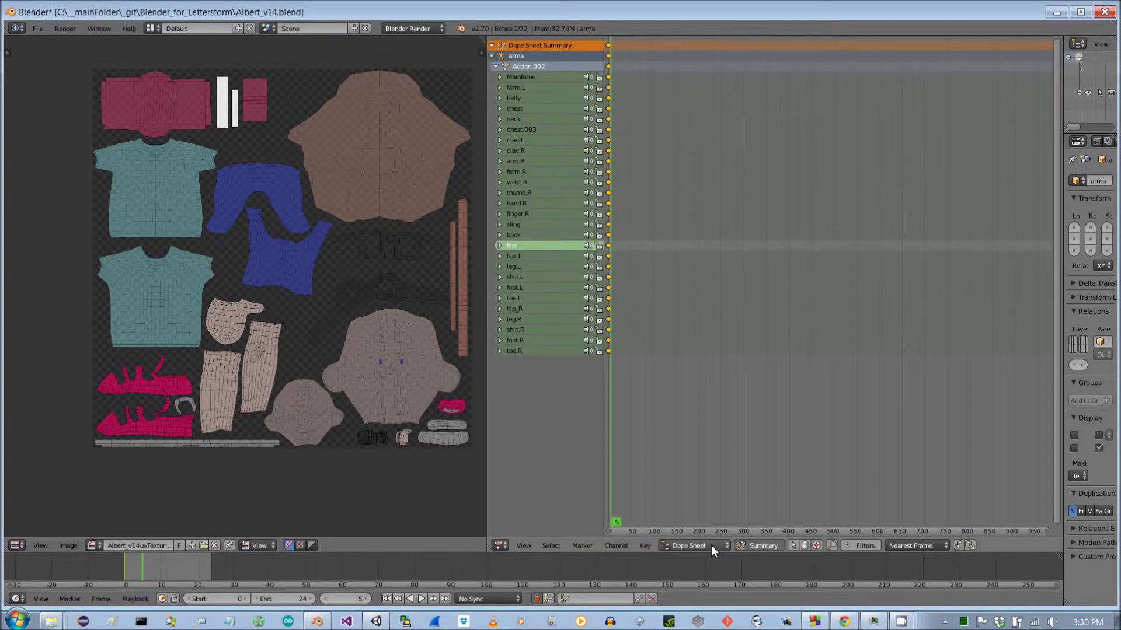
click(711, 545)
click(713, 520)
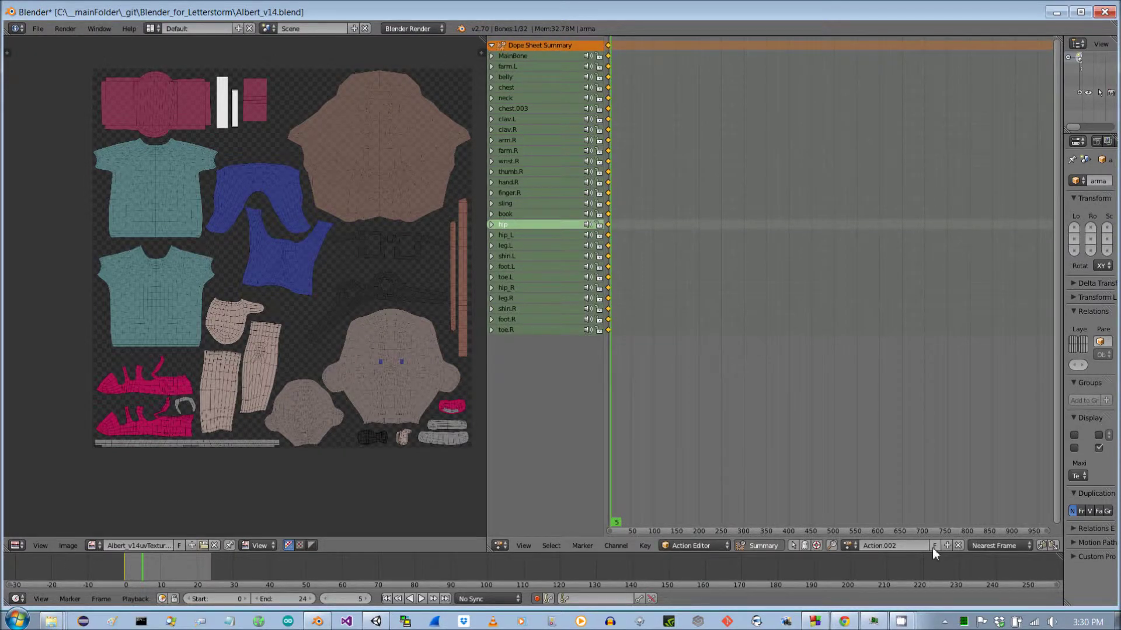
Step: Change the UV/Image Editor area to a 3D View framing the whole Albert character
click(17, 545)
click(24, 525)
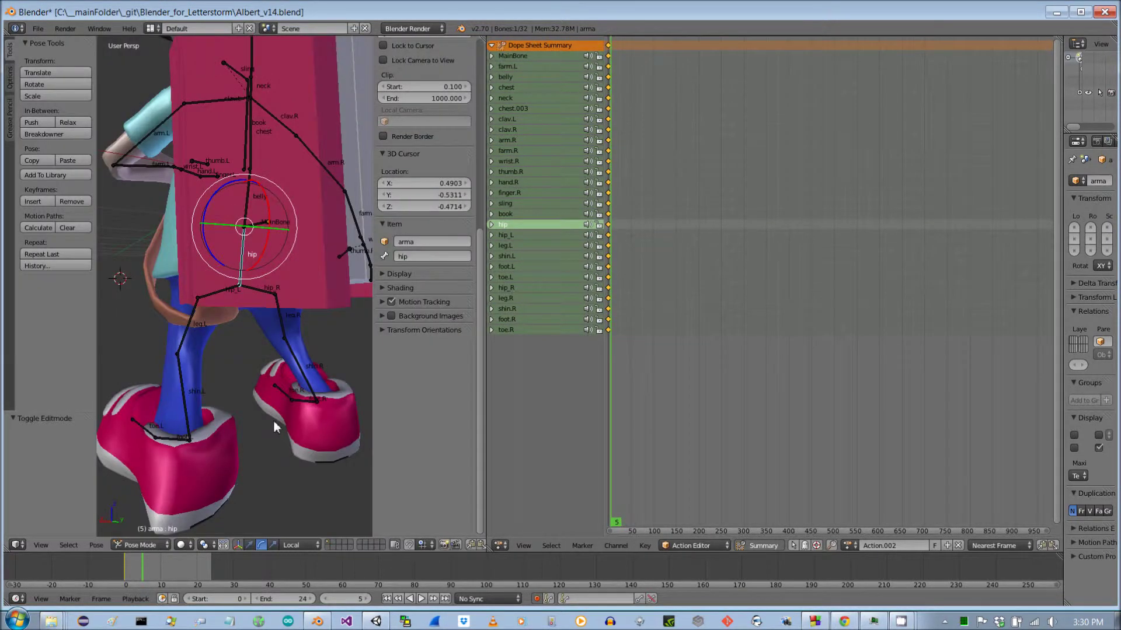
scroll(240, 358, down, 10)
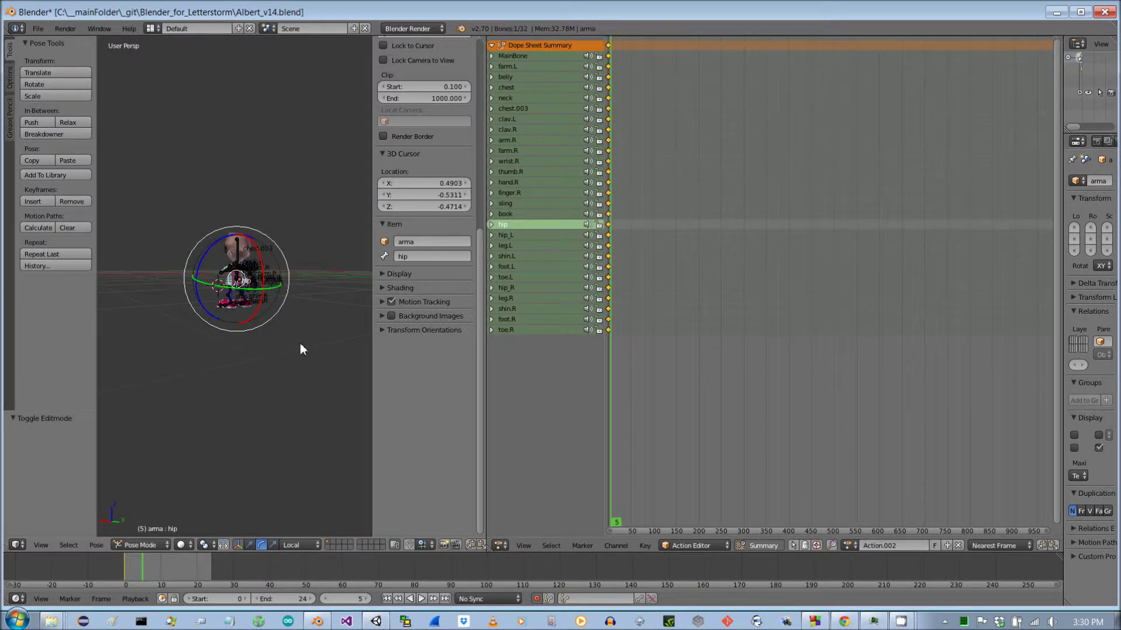
scroll(300, 344, up, 9)
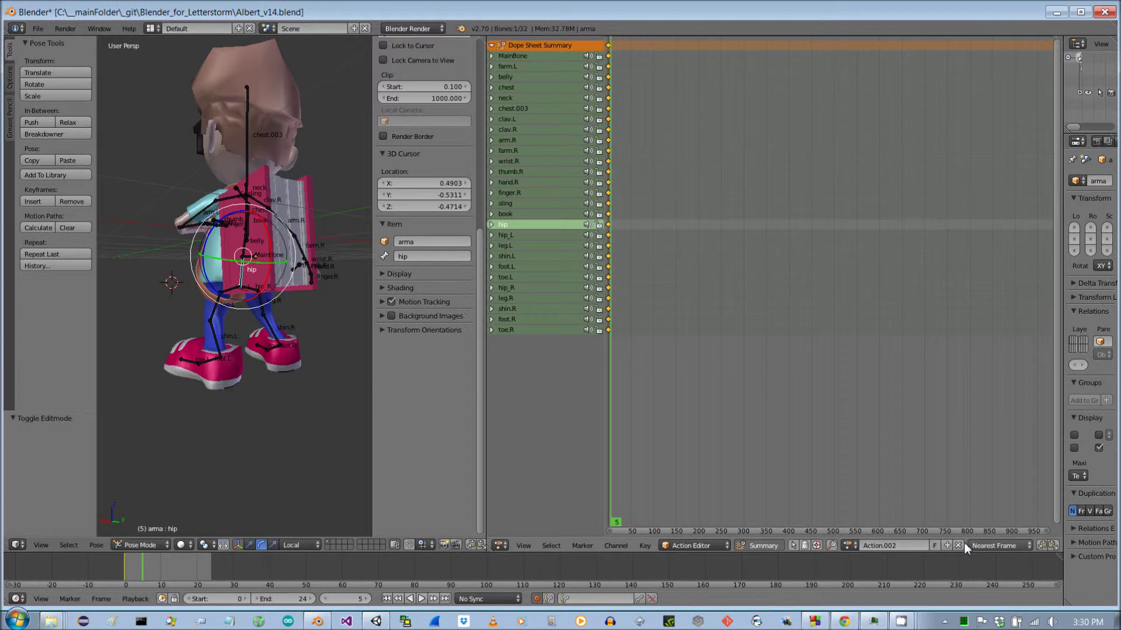
Step: Assign the run action to Albert's armature
click(849, 546)
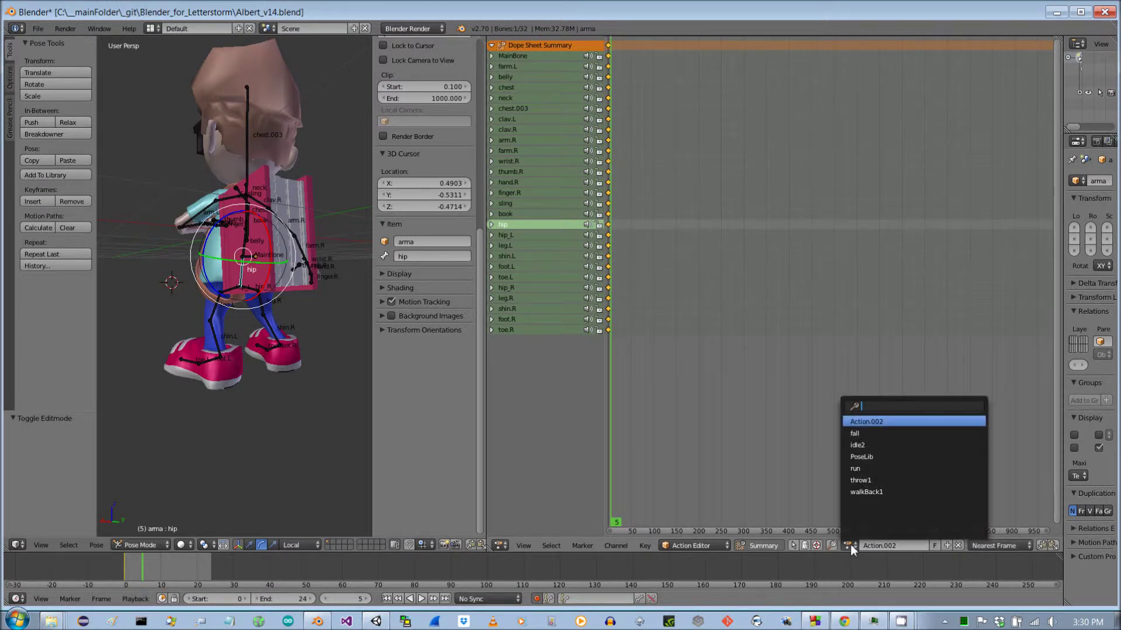
click(866, 468)
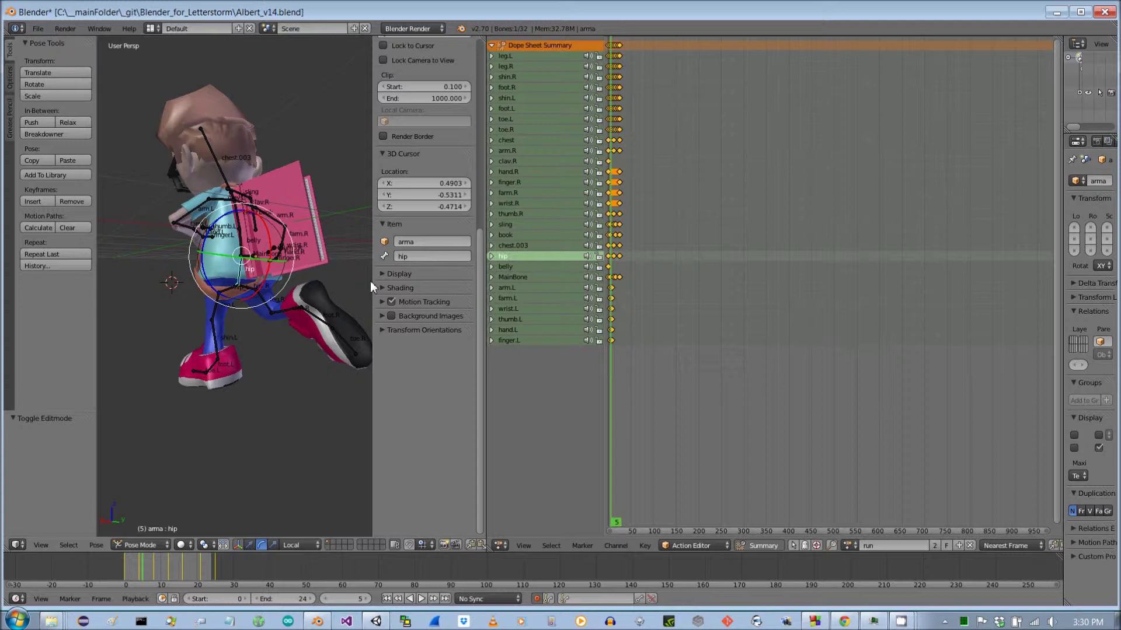
scroll(473, 66, up, 10)
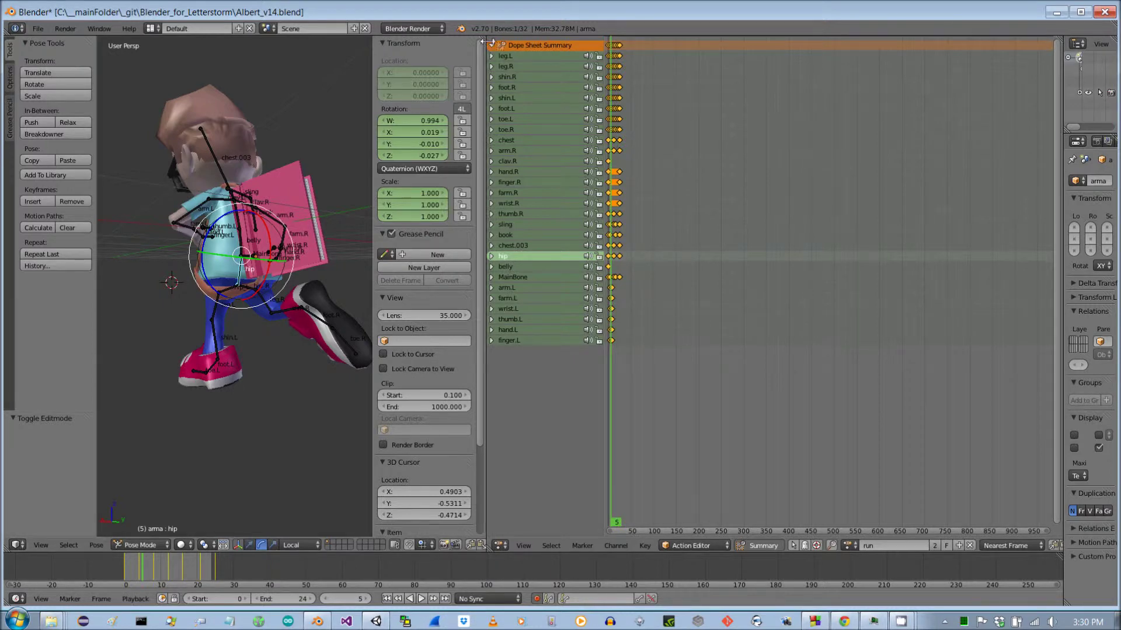
Step: Widen the 3D view and scrub the run animation back to frame 0 to inspect the running pose
drag(483, 42, 832, 49)
drag(265, 220, 396, 233)
click(133, 571)
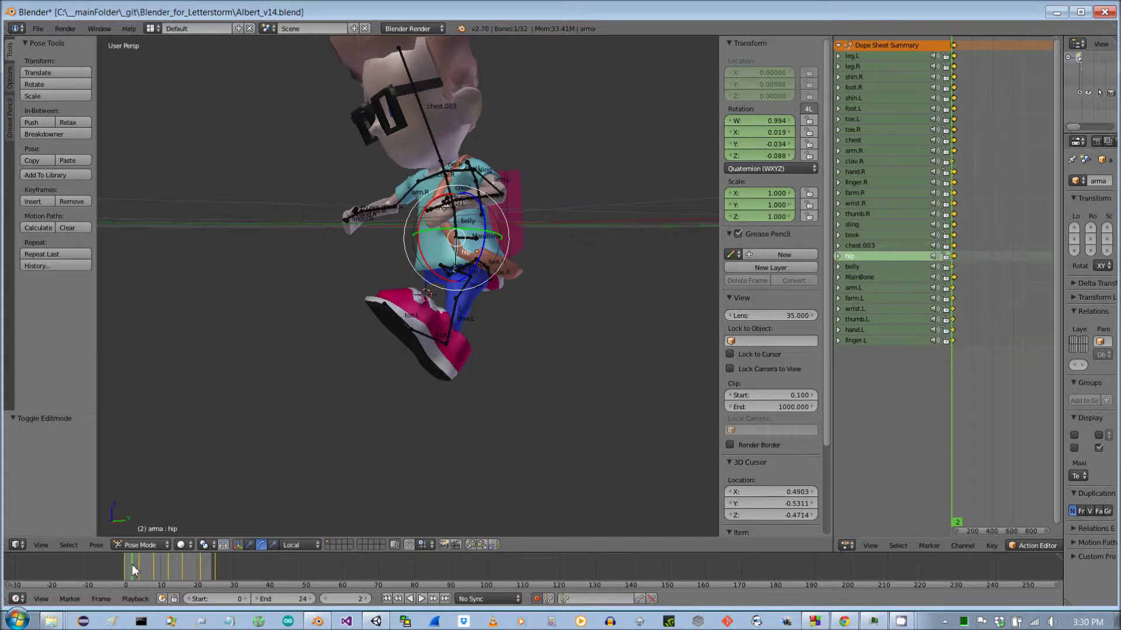
click(129, 571)
mouse_move(130, 571)
mouse_down()
mouse_move(216, 577)
mouse_move(125, 574)
mouse_up()
drag(212, 350, 359, 338)
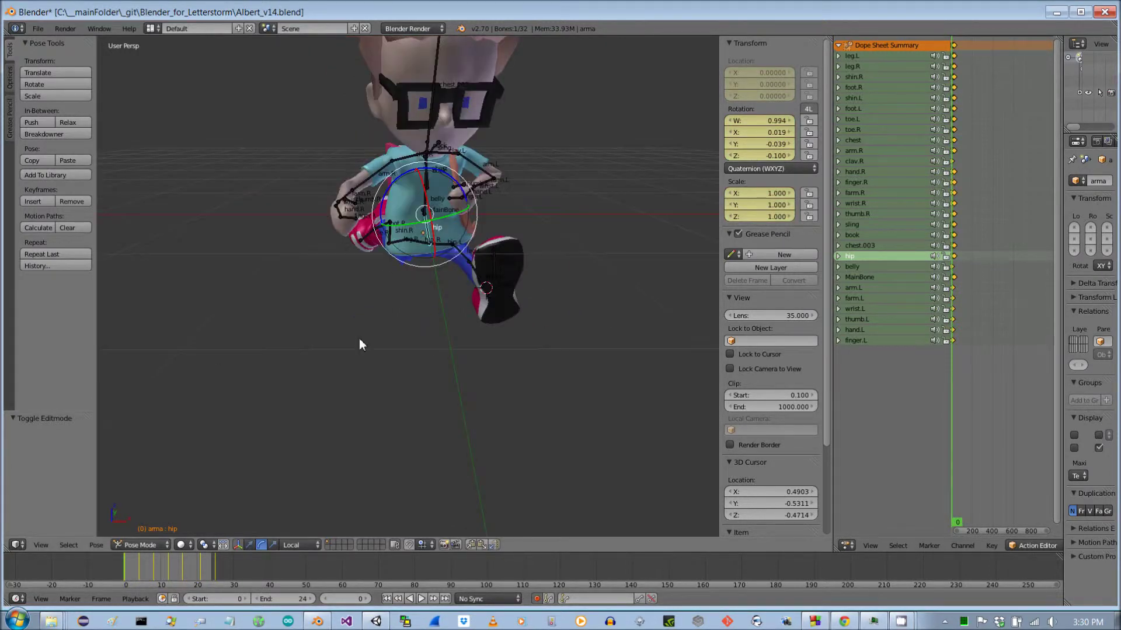
Step: Switch to the Letter Storm game, view the K5 Sample lesson in Lesson Management, and return to the main menu
click(1056, 12)
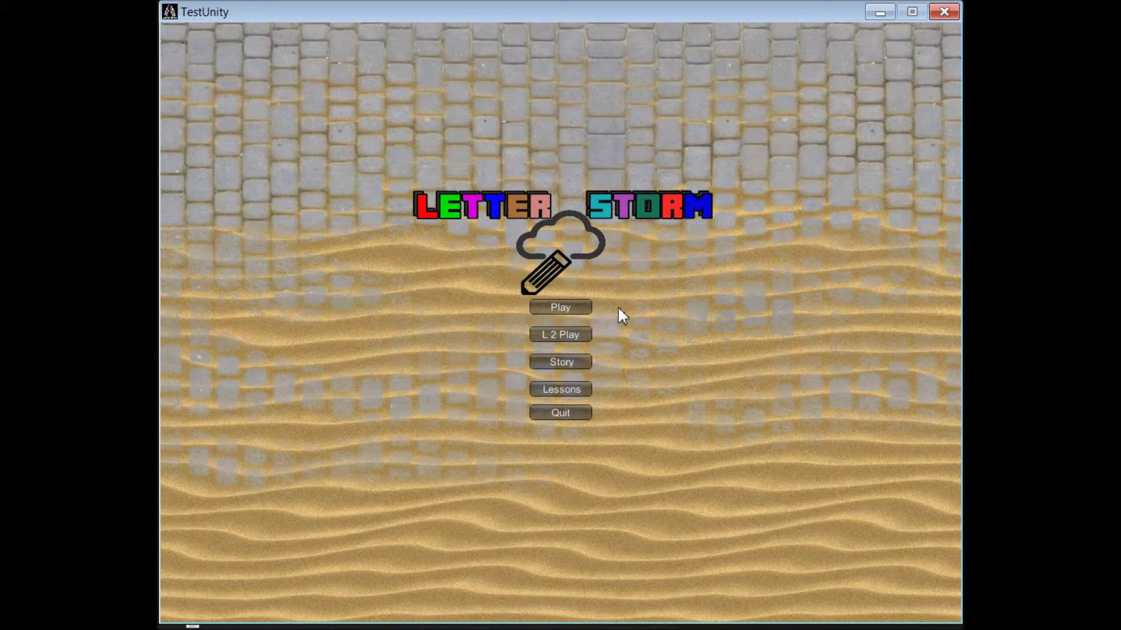
click(573, 388)
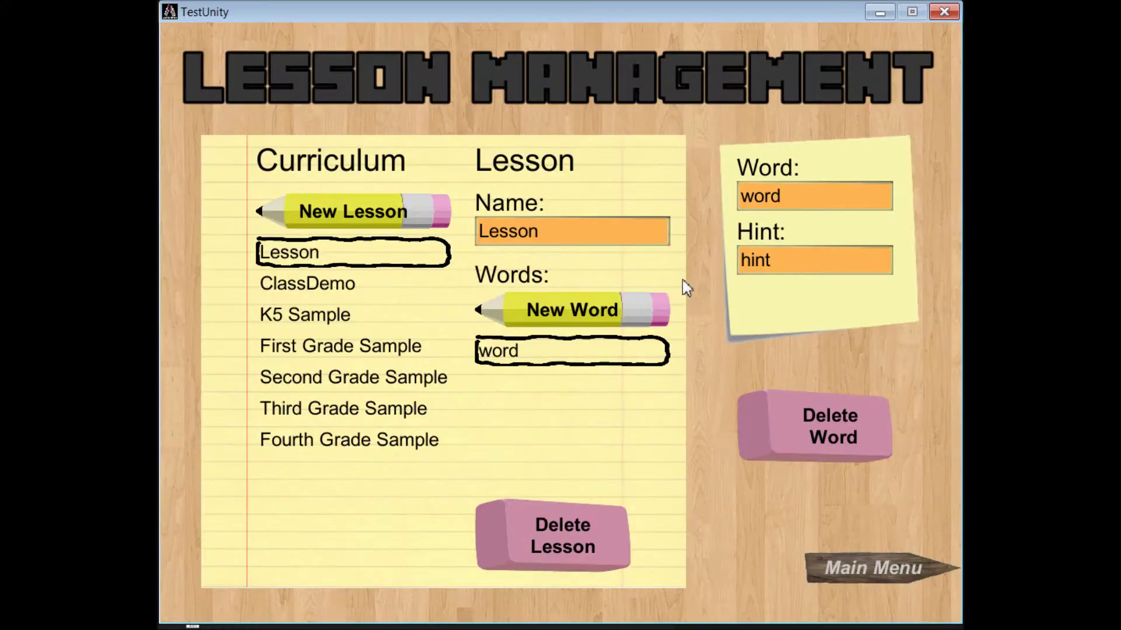
click(305, 315)
click(358, 313)
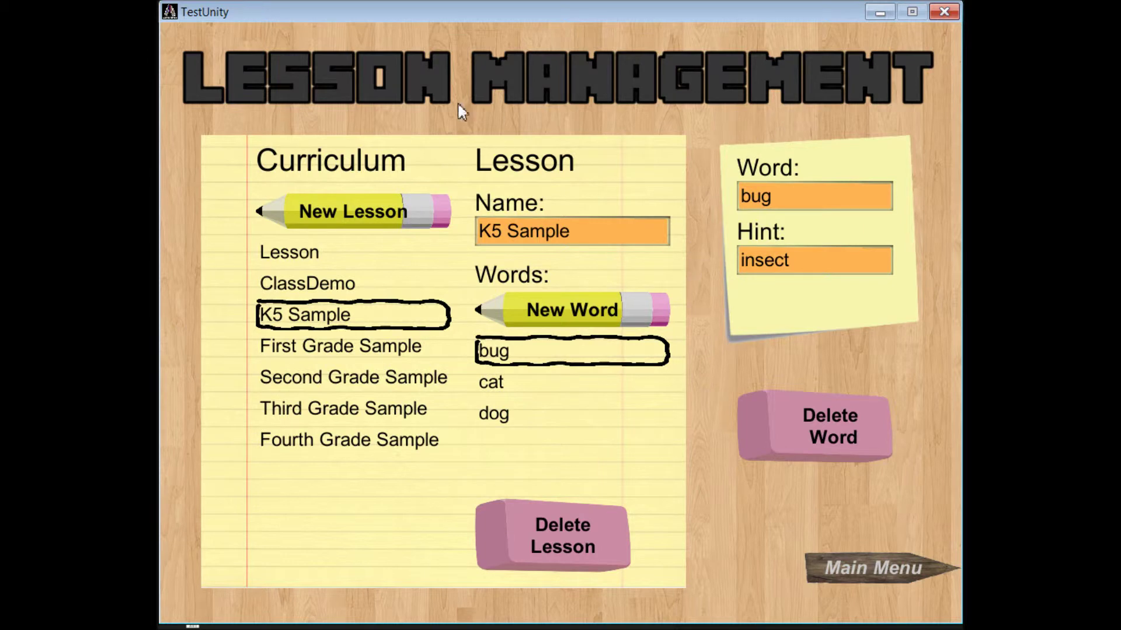
click(882, 575)
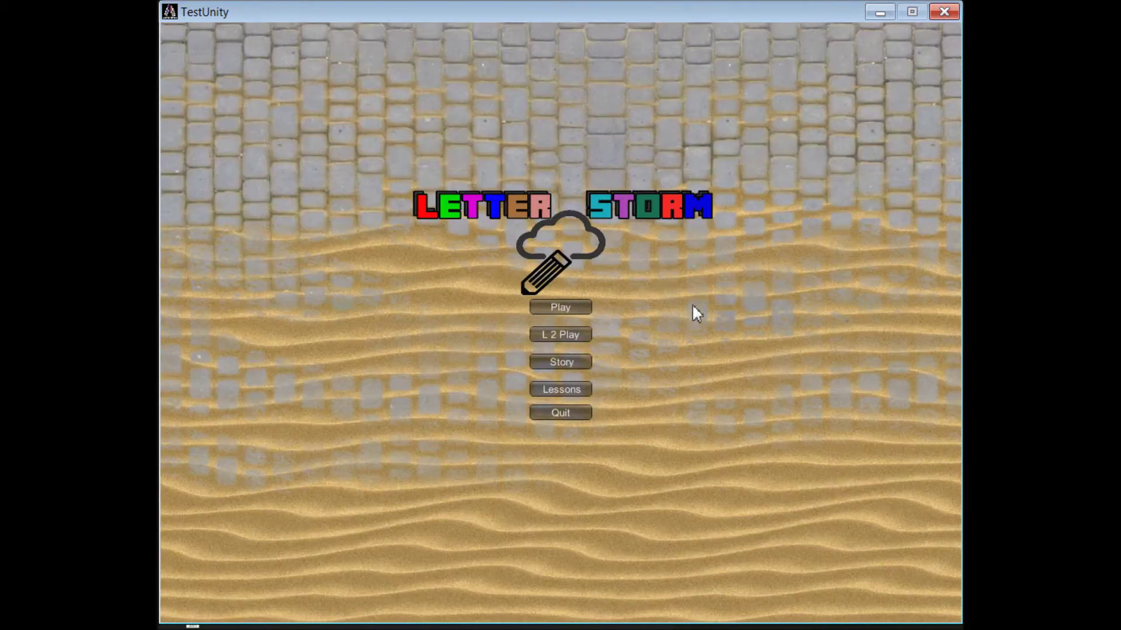
Step: Start a new game using the K5 Sample lesson
click(570, 308)
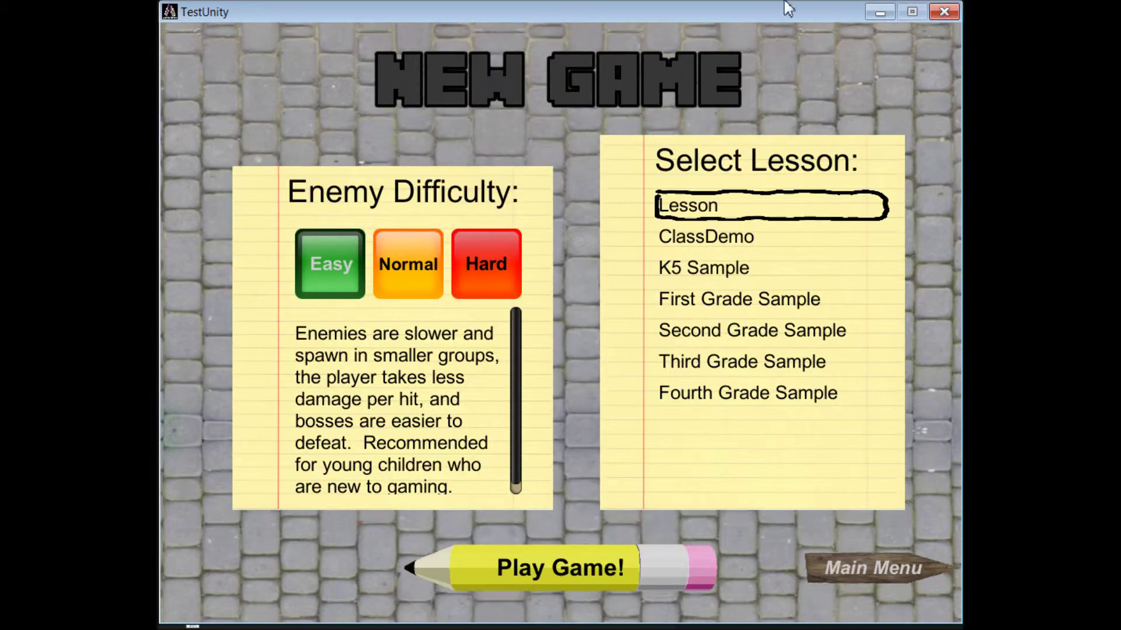
click(750, 278)
click(636, 555)
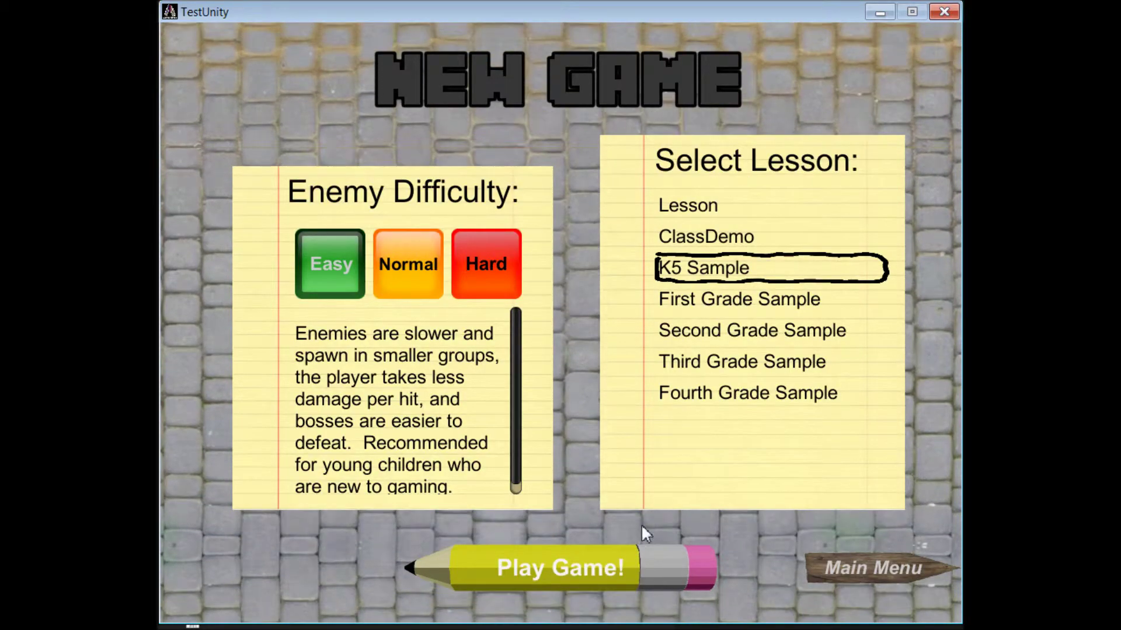
Step: Move Albert around the field, throwing pencils at the first enemies and picking up the letter X
key(Left)
key(space)
key(Up)
key(Right)
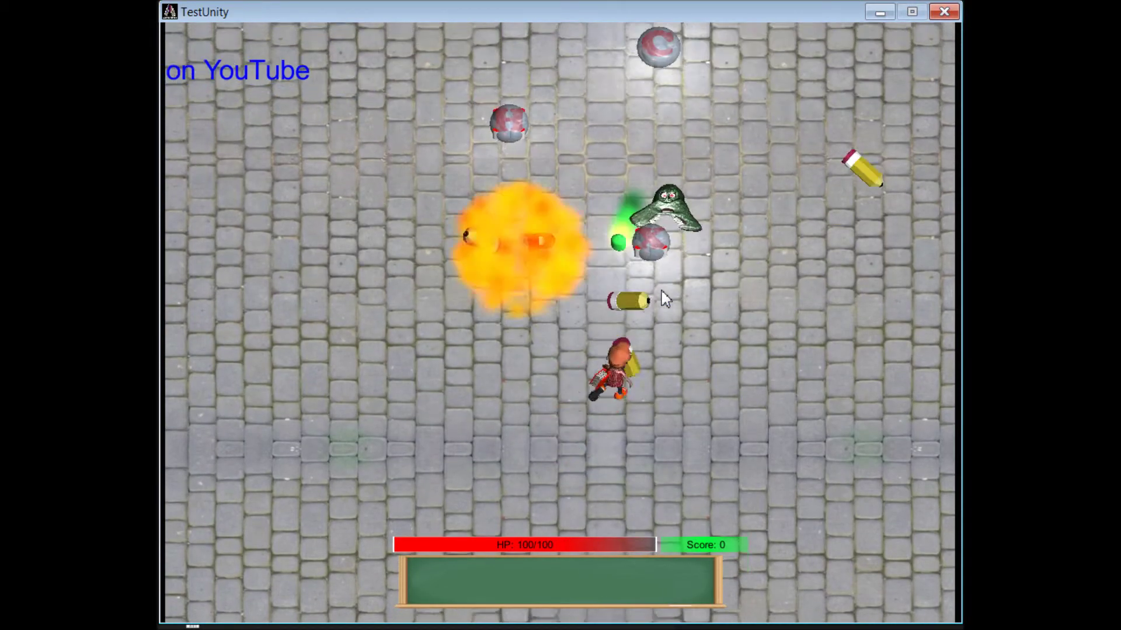
key(Up)
key(Left)
key(space)
key(Down)
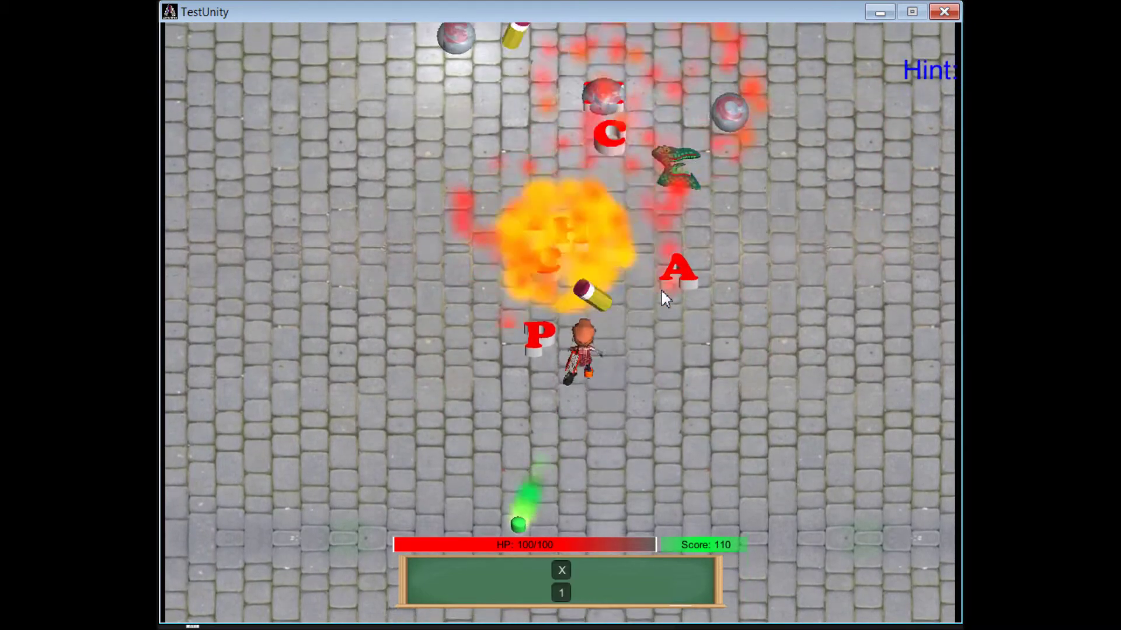
Step: Collect the letters A, C, H and P while attacking the flying enemies with pencils
key(Up)
key(Right)
key(Down)
key(Right)
key(space)
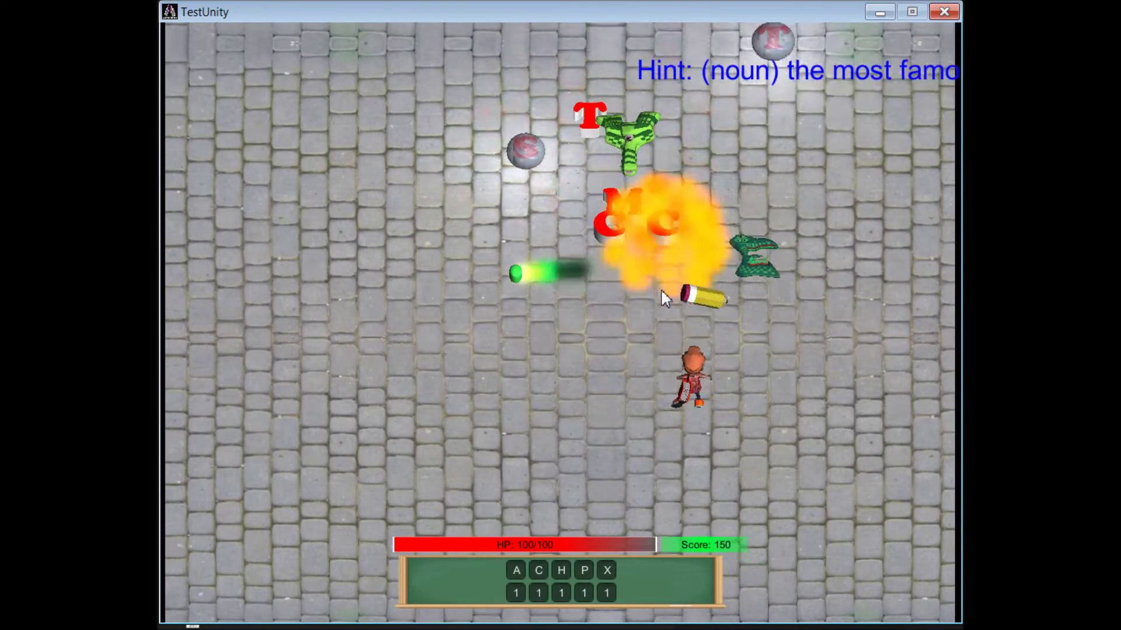
key(Left)
key(Right)
key(Up)
key(space)
key(Left)
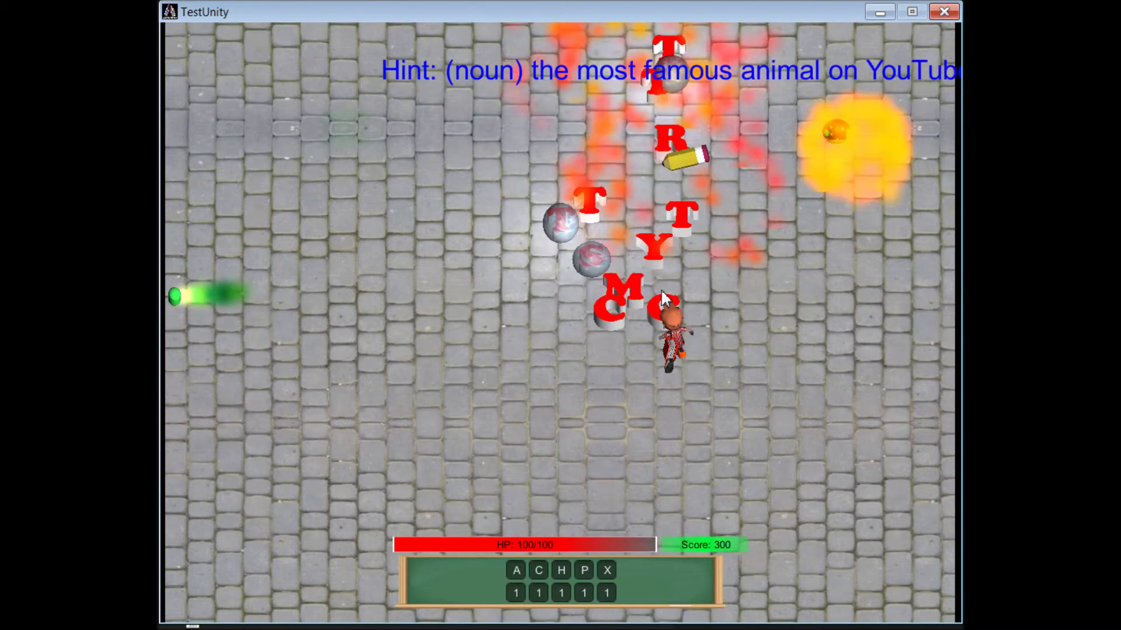
Step: Pick up a second letter C while fighting the enemies among the dropped letters
key(Down)
key(Right)
key(Right)
key(Up)
key(space)
key(Left)
key(Down)
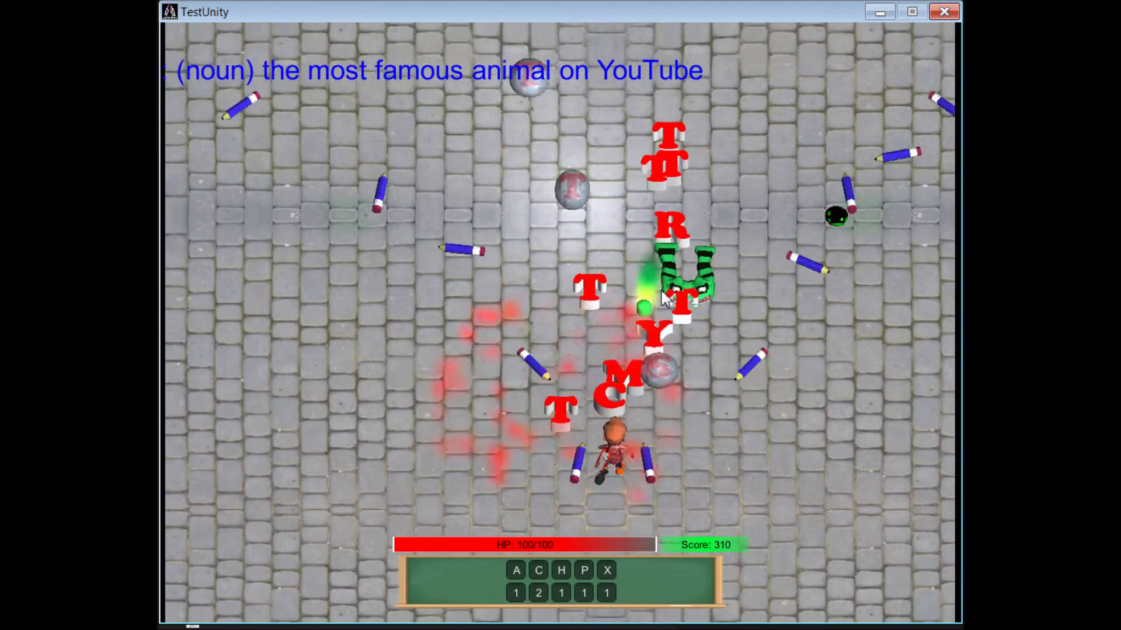
Step: Collect a third C, the letters M, S and Y, and four Ts while shooting the remaining enemies
key(Up)
key(Right)
key(Right)
key(Down)
key(Left)
key(Up)
key(space)
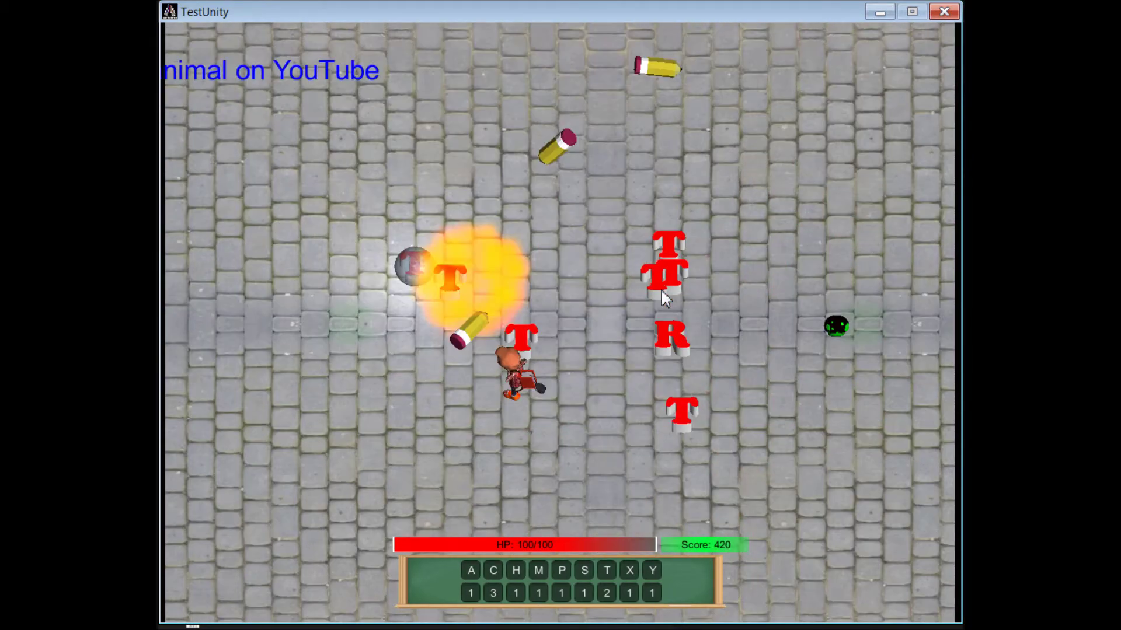
key(Down)
key(Left)
key(Up)
key(Right)
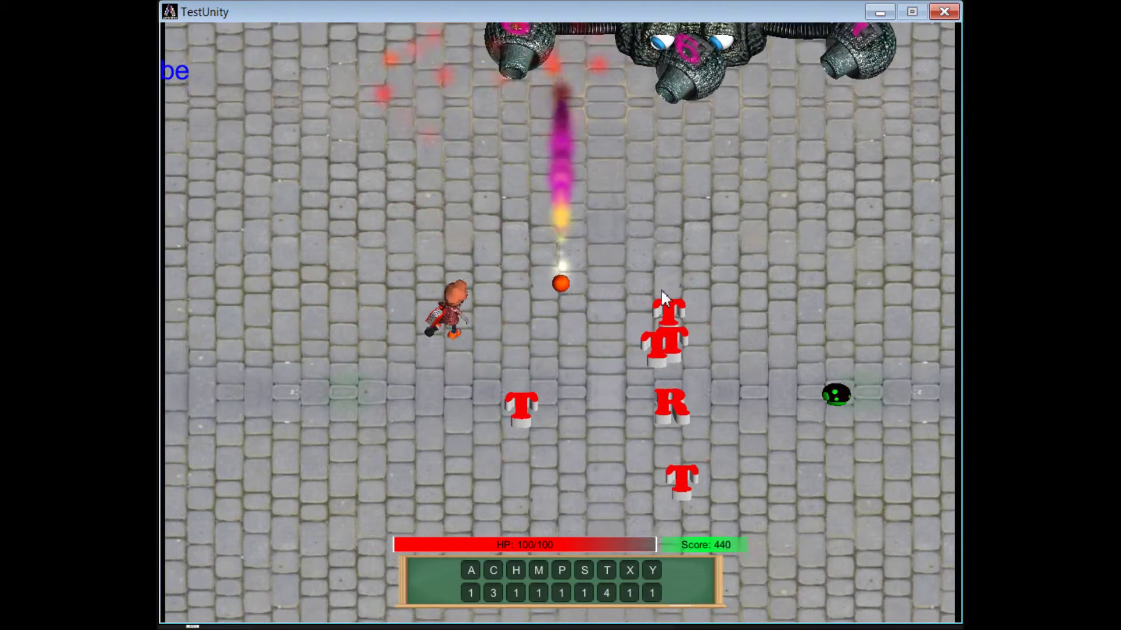
Step: Collect the letter R and three more Ts while throwing pencils at the boss and dodging its fireballs
key(Down)
key(space)
key(Right)
key(Down)
key(space)
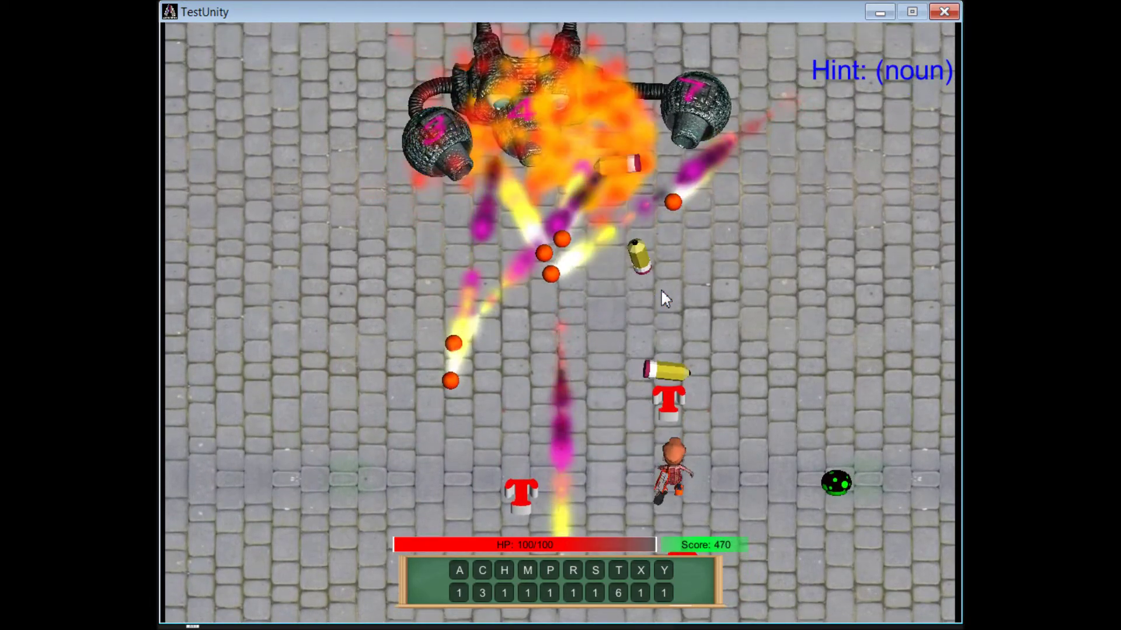
key(Up)
key(Right)
key(space)
key(Left)
key(Down)
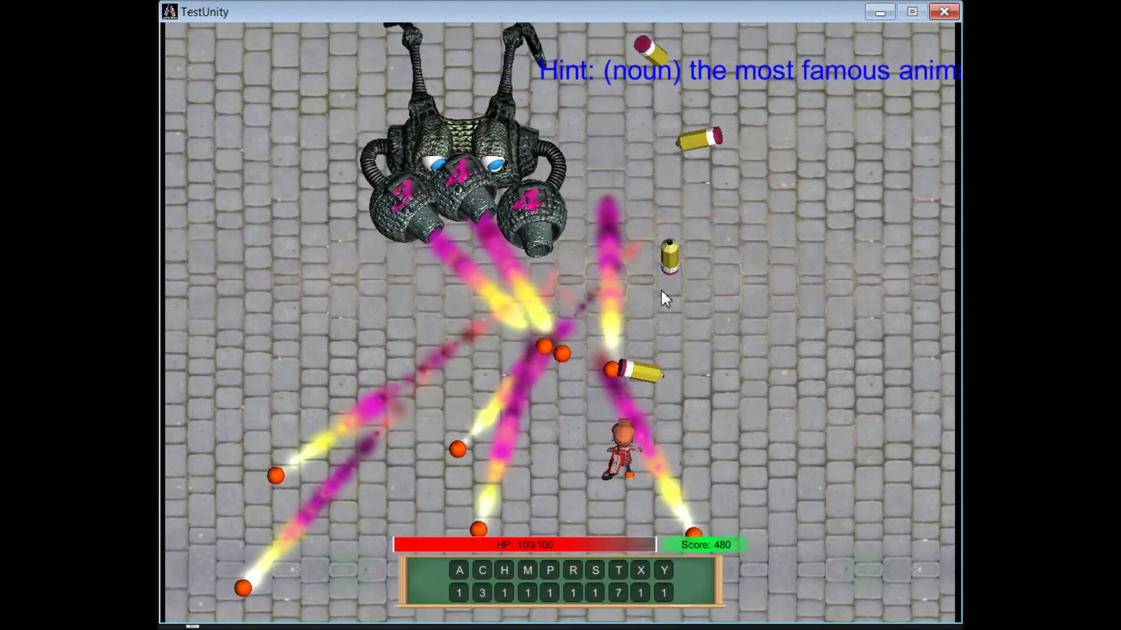
Step: Destroy the boss's three numbered cannons with pencils
key(Up)
key(Up)
key(space)
key(Right)
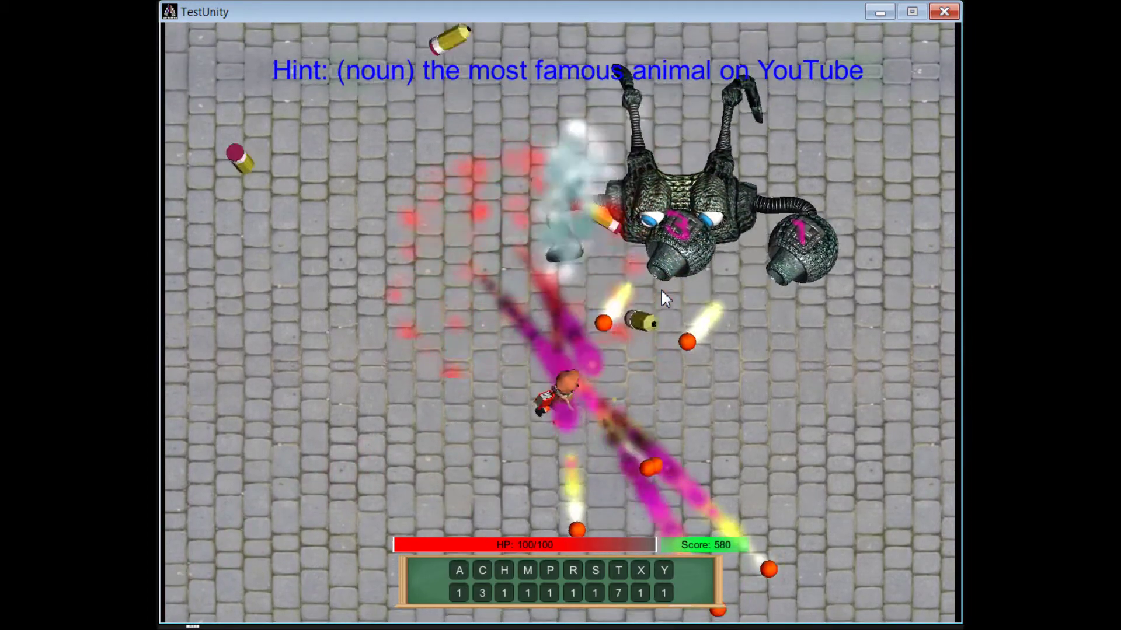
key(Down)
key(Up)
key(Left)
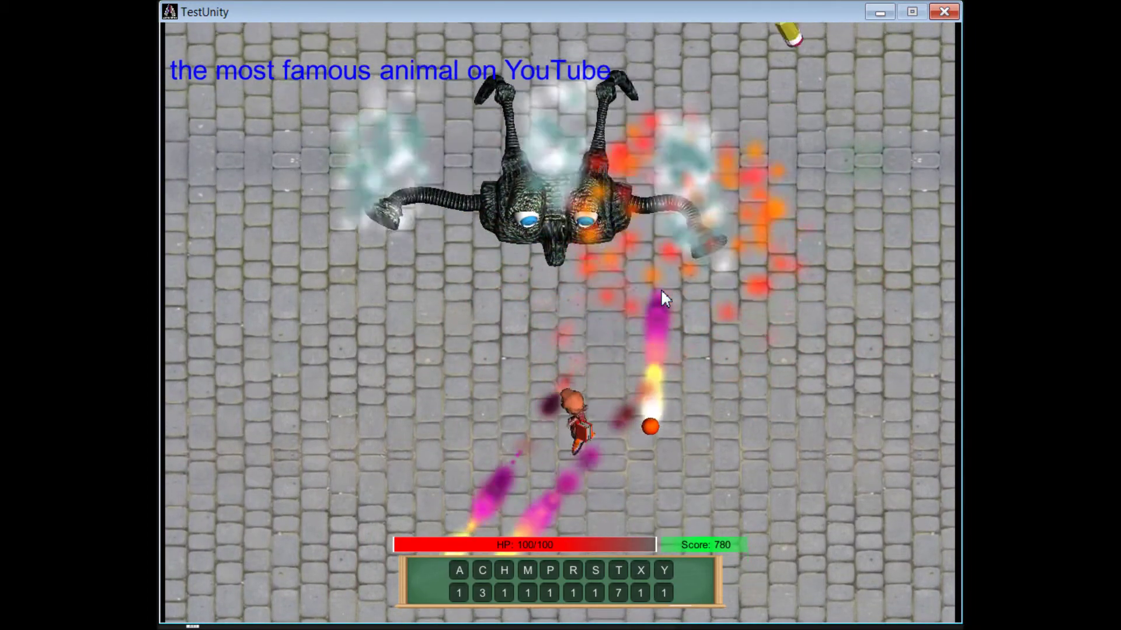
Step: Fire the letter C at the boss as the first letter of the hinted word
key(Down)
key(Down)
key(c)
key(Right)
key(Up)
key(Down)
Step: Select the letter A and fire it at the boss as the second letter of the hinted word
key(a)
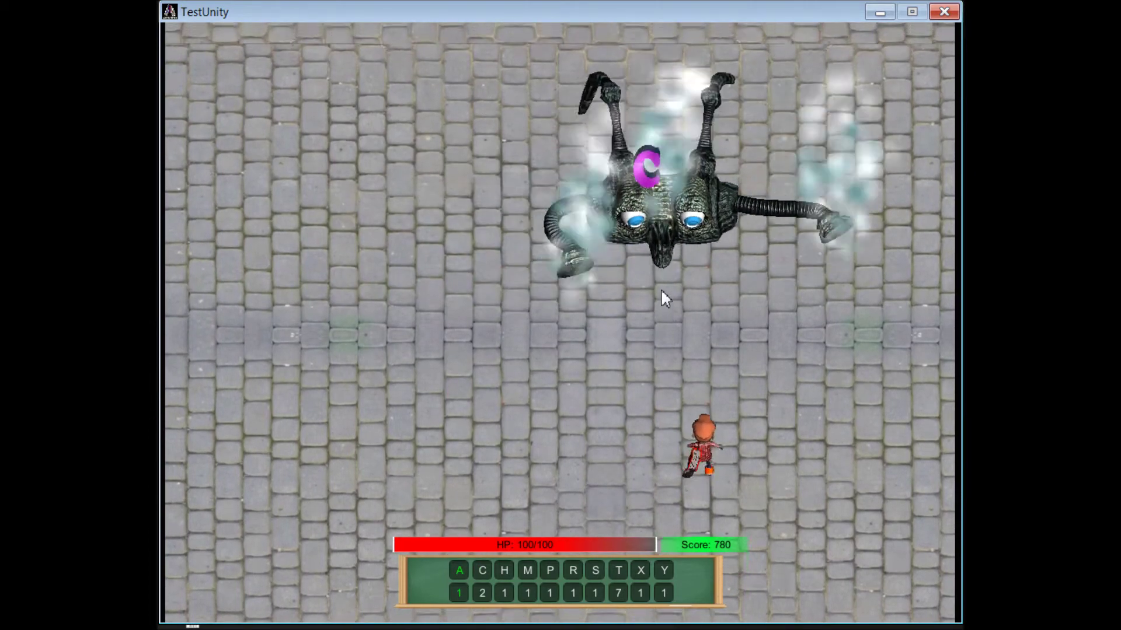
key(space)
key(Right)
key(Up)
key(Left)
key(Down)
key(Up)
key(Down)
key(Right)
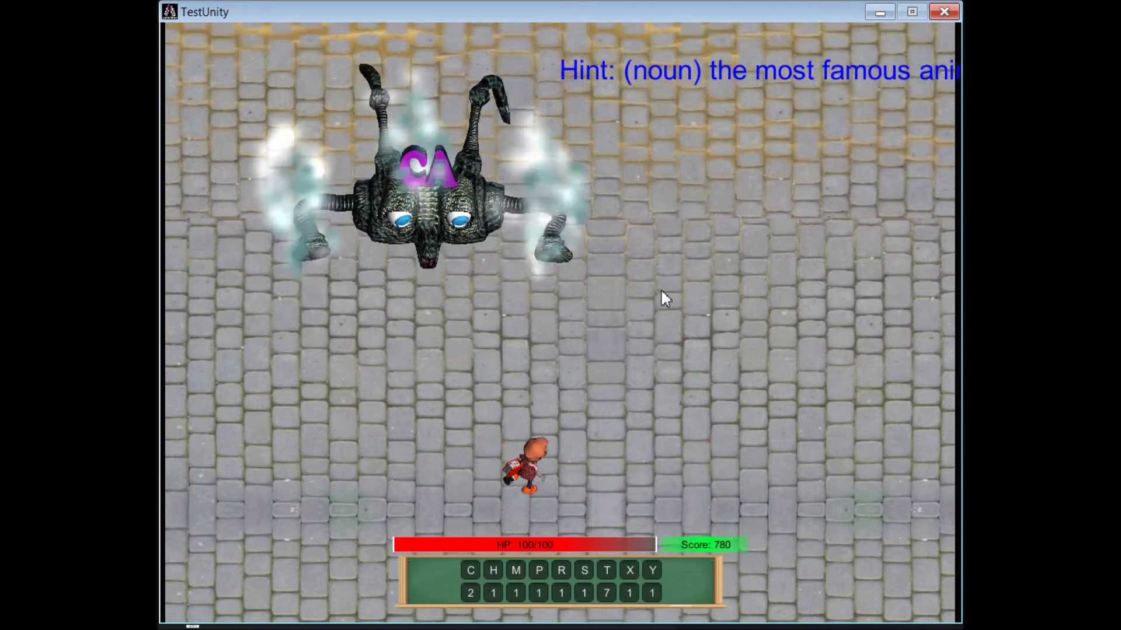
Step: Select the letter S and throw it at the boss, keeping Albert moving
key(Up)
key(d)
key(s)
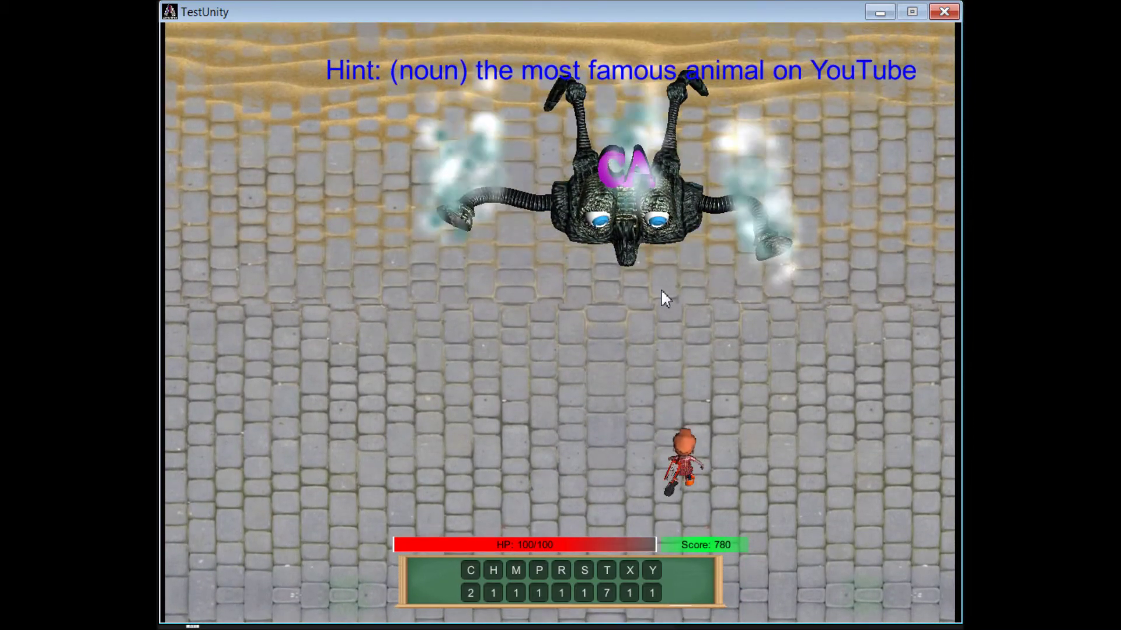
key(d)
key(Left)
key(Down)
key(s)
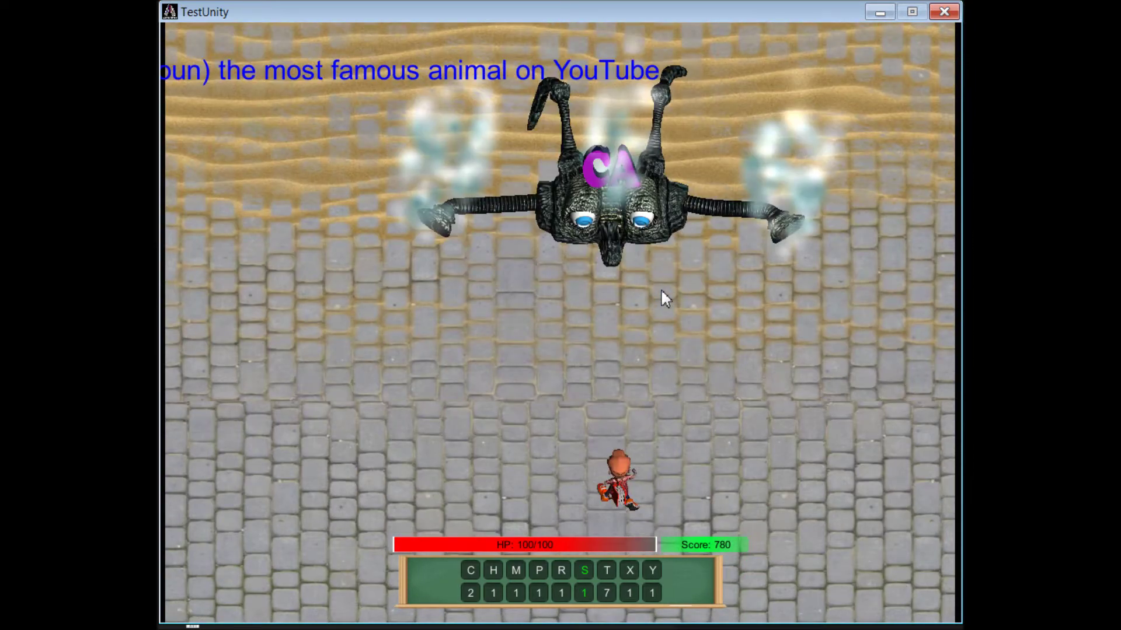
key(Right)
key(Up)
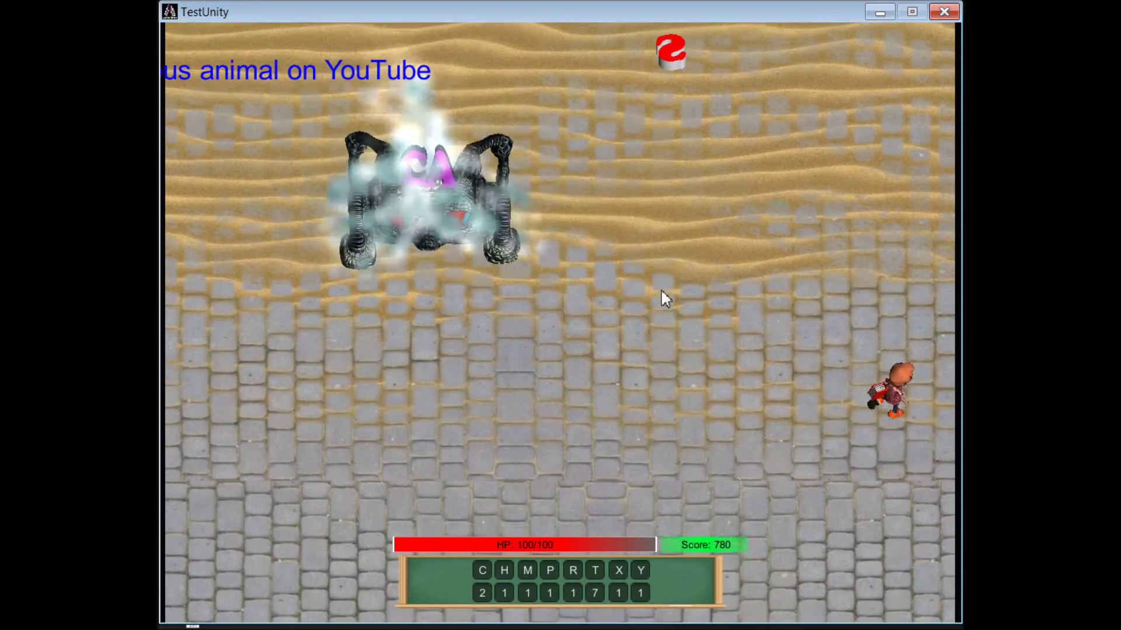
Step: Run Albert up the field beside the boss, dodging its arms to line up the next letter shot
key(Up)
key(Left)
key(Left)
key(Right)
key(Up)
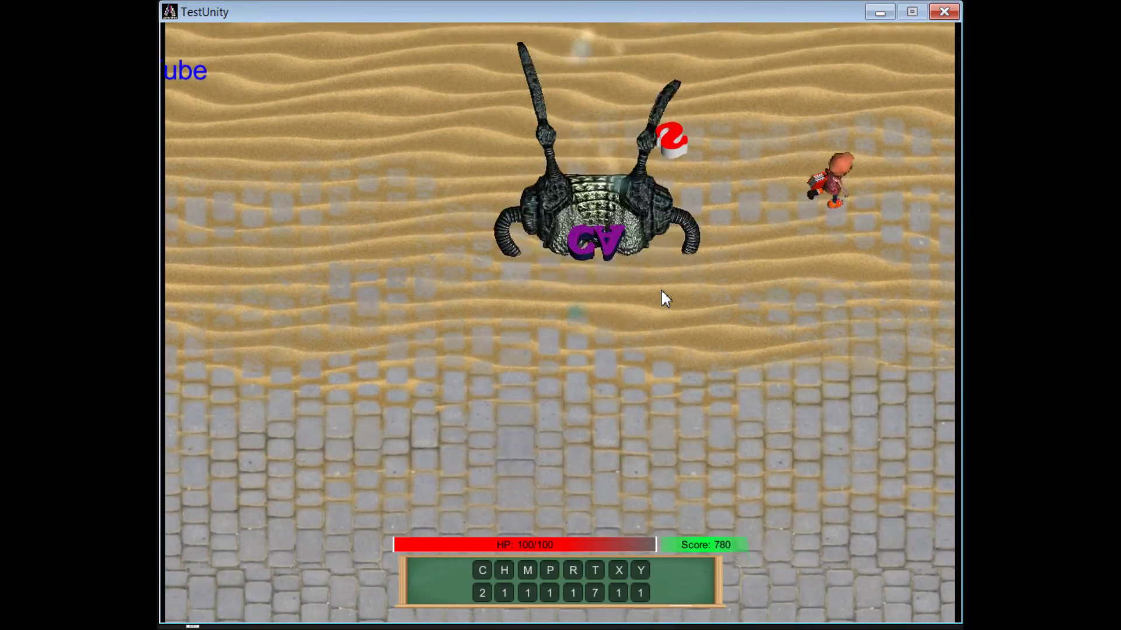
key(Left)
key(Down)
key(Down)
key(Right)
key(Left)
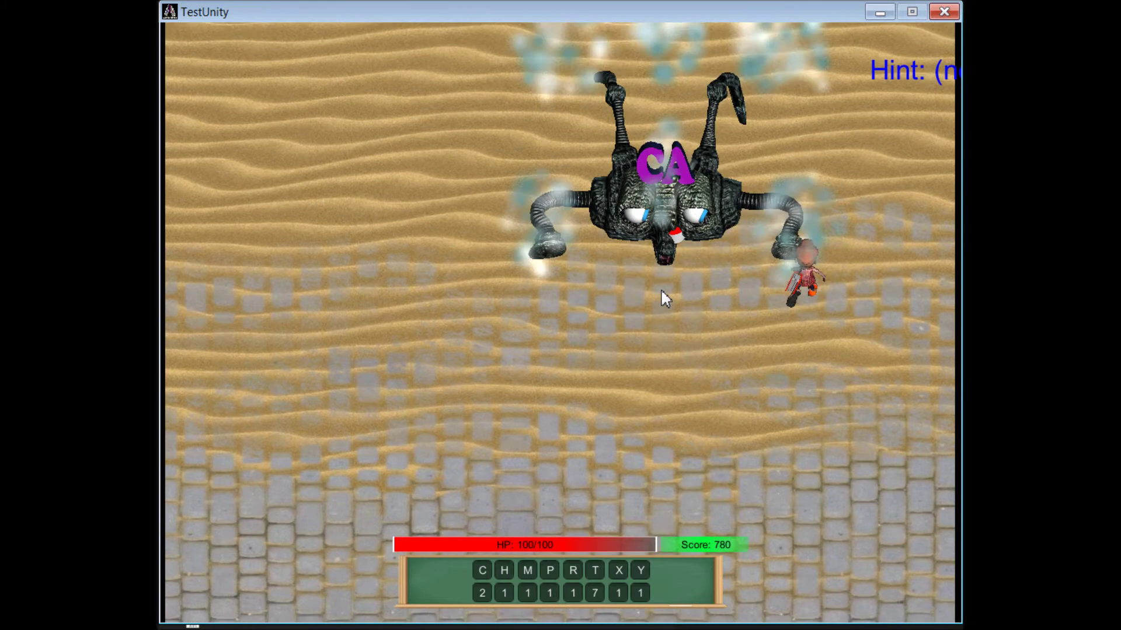
Step: Select the letter T and fire it at the boss as the last letter of the hinted word
key(t)
key(Left)
key(space)
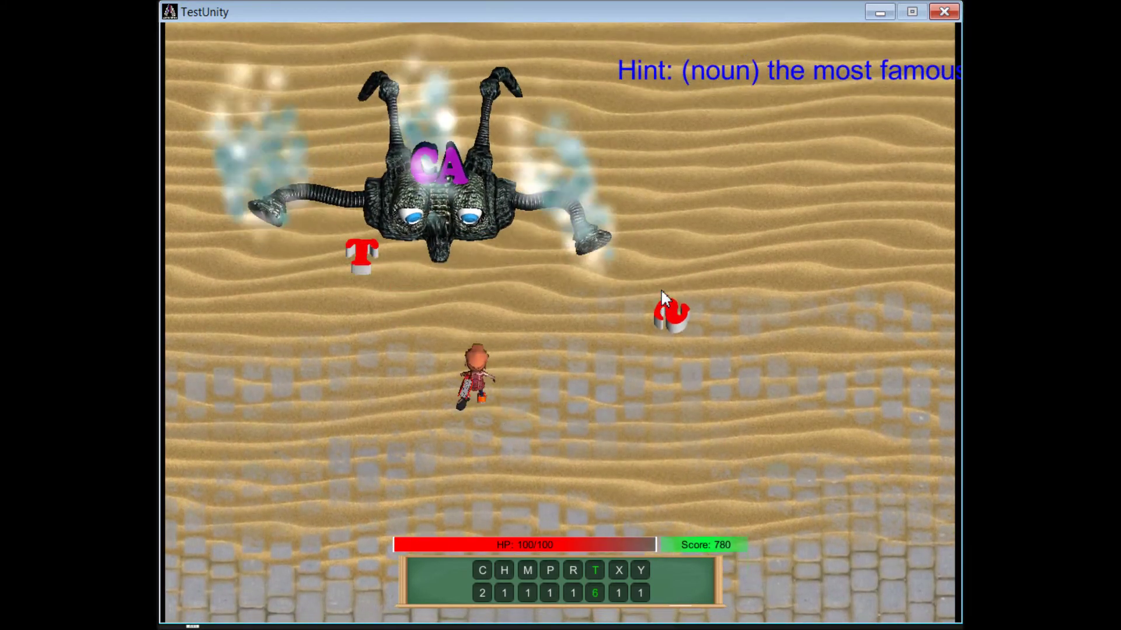
key(Down)
key(space)
key(Right)
key(d)
key(w)
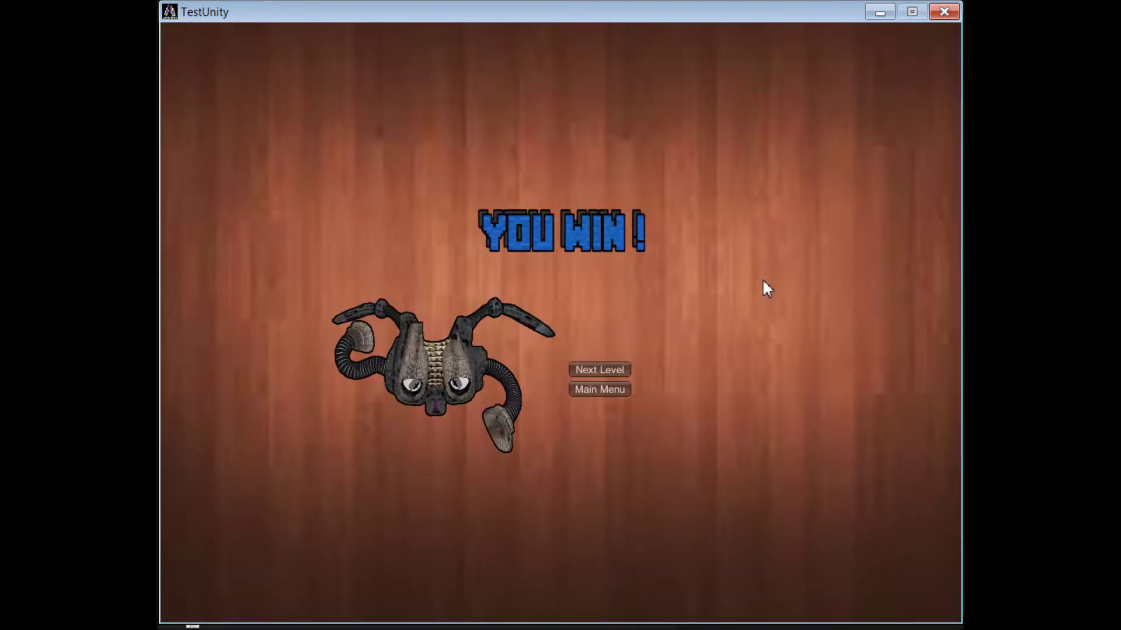
Step: Start the next level and free the letters N, D and J from their spheres while moving Albert
click(590, 371)
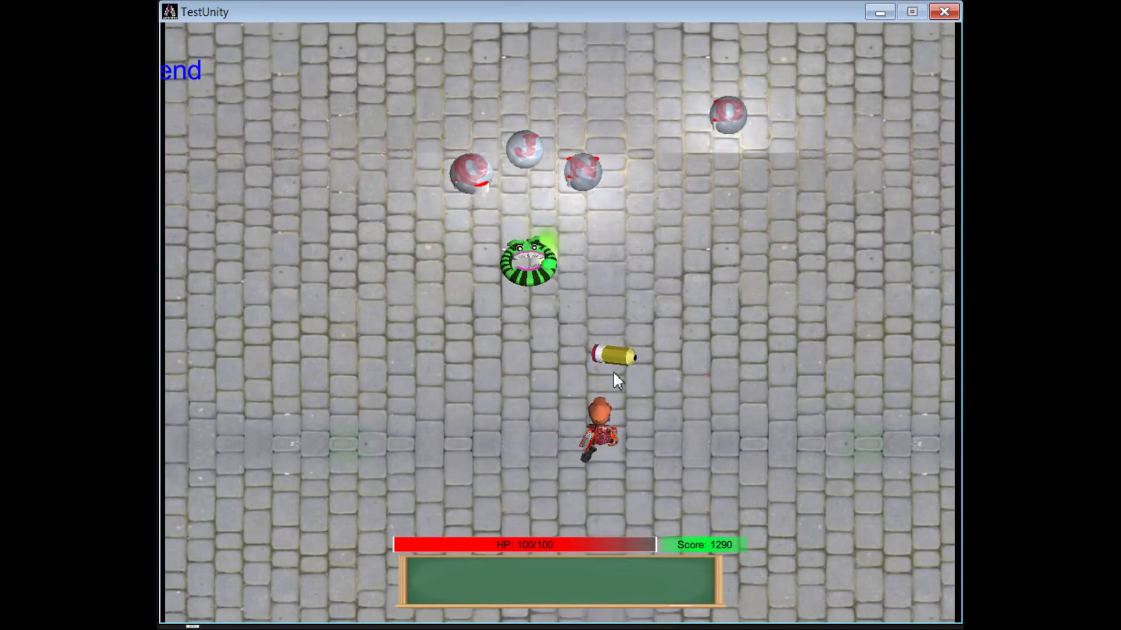
key(w)
key(a)
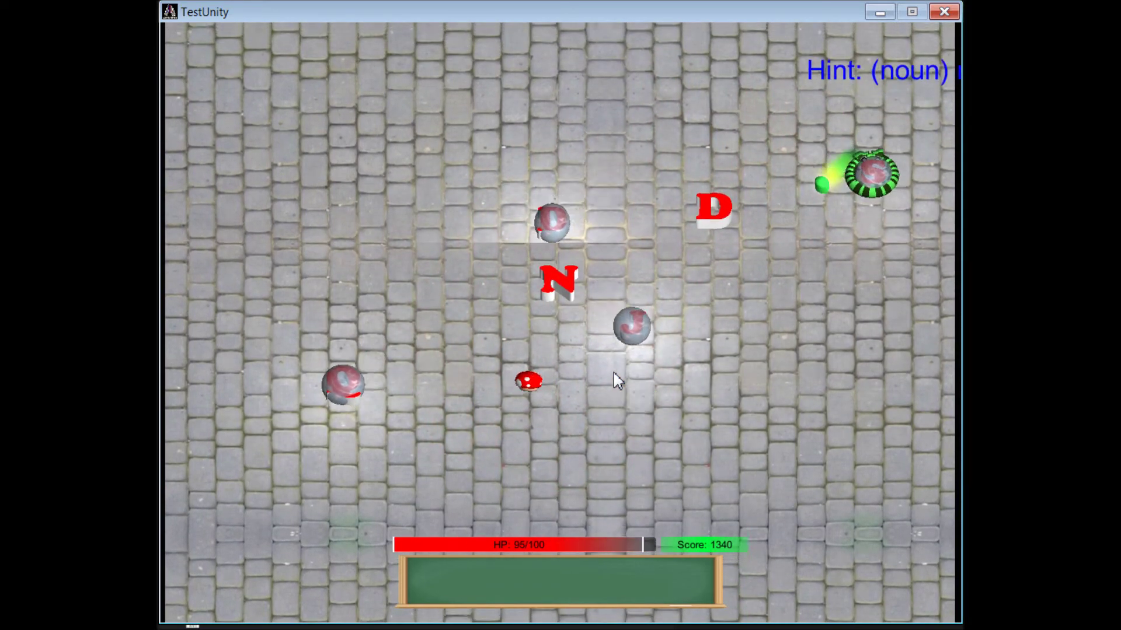
key(d)
key(w)
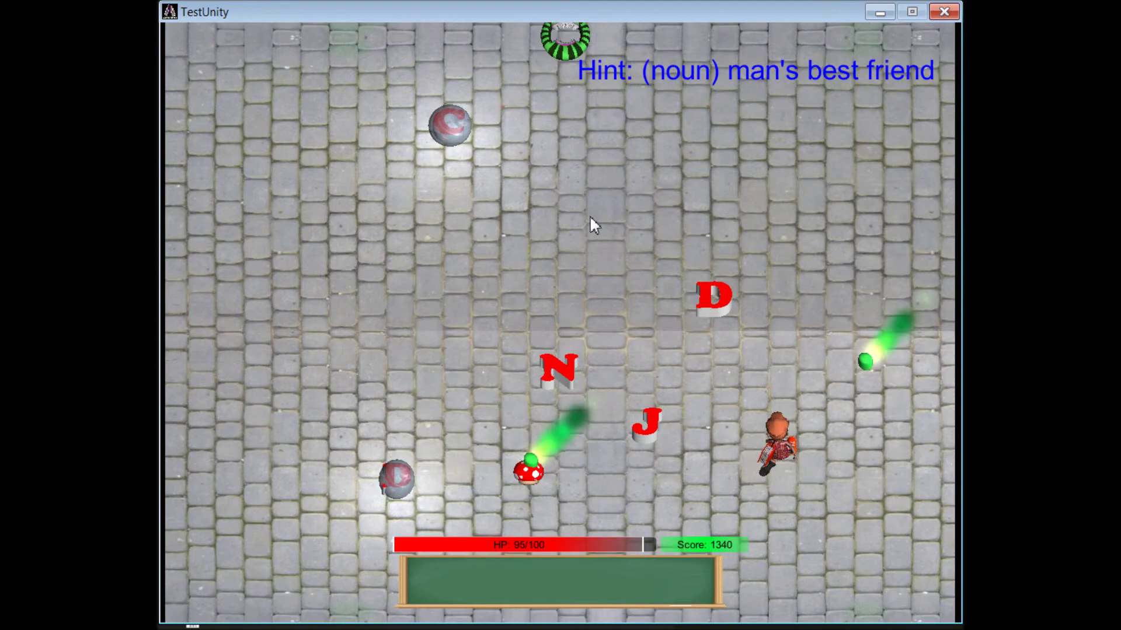
Step: Collect the letter D and free the letter O while moving Albert up the field
key(d)
key(space)
key(a)
key(w)
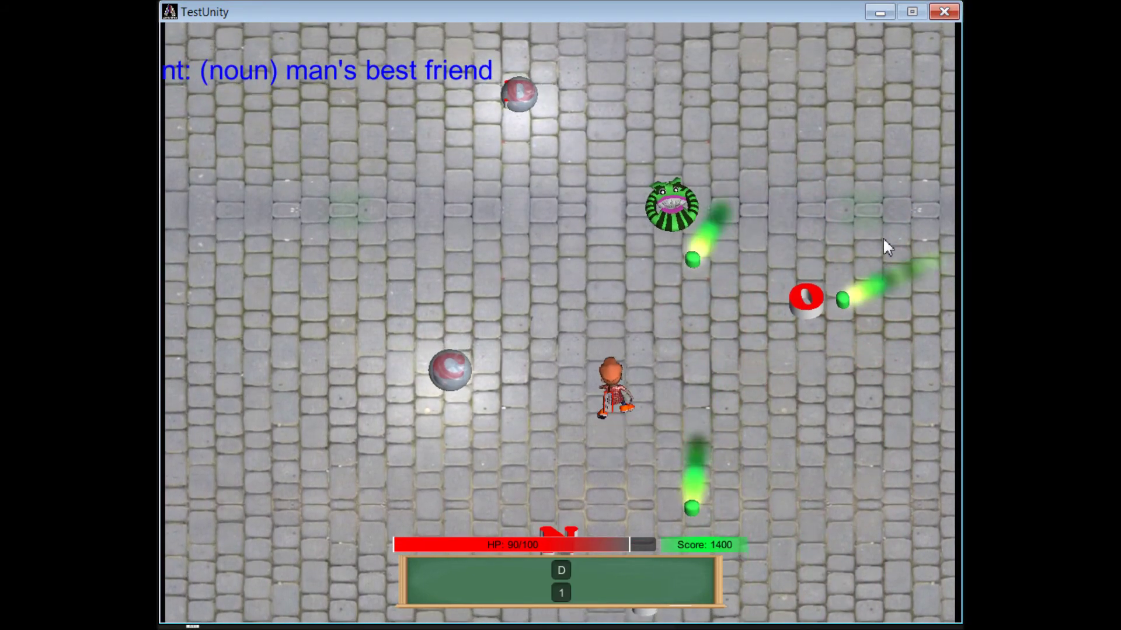